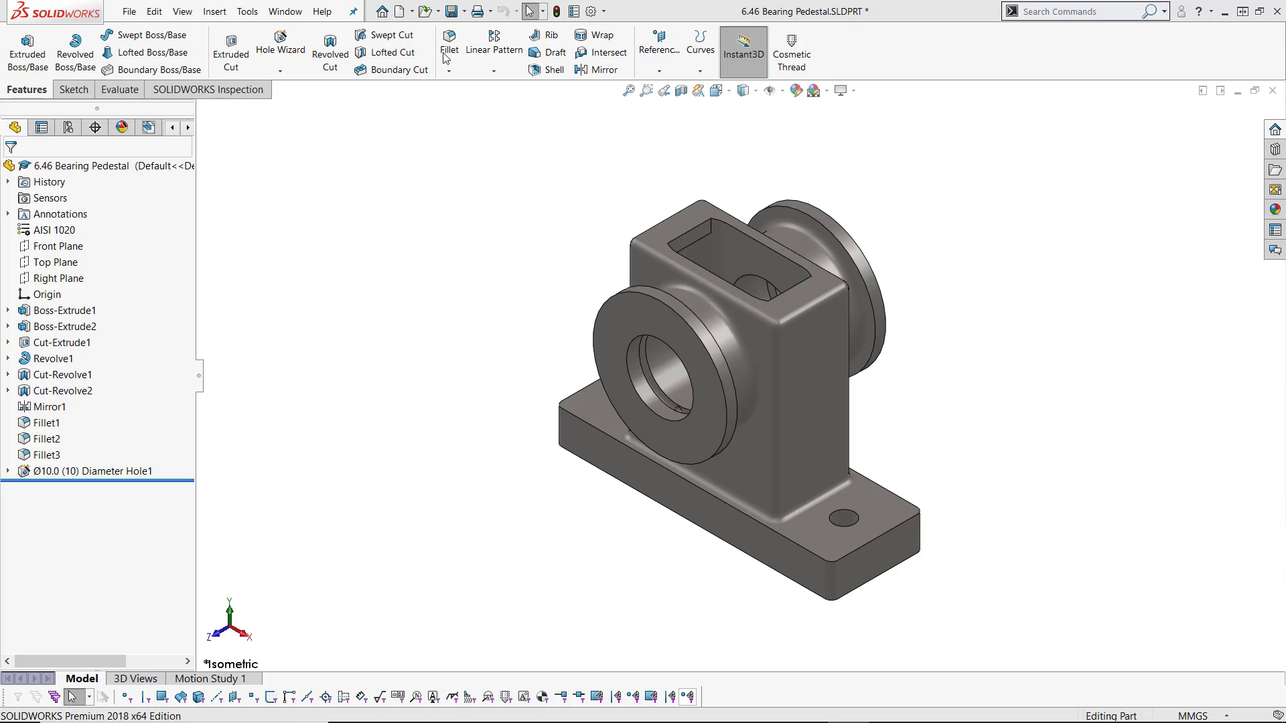
# Step: Create a new drawing on an A3 (ISO) F&M NMT V2 sheet with the sheet format displayed
pyautogui.click(402, 14)
pyautogui.click(389, 265)
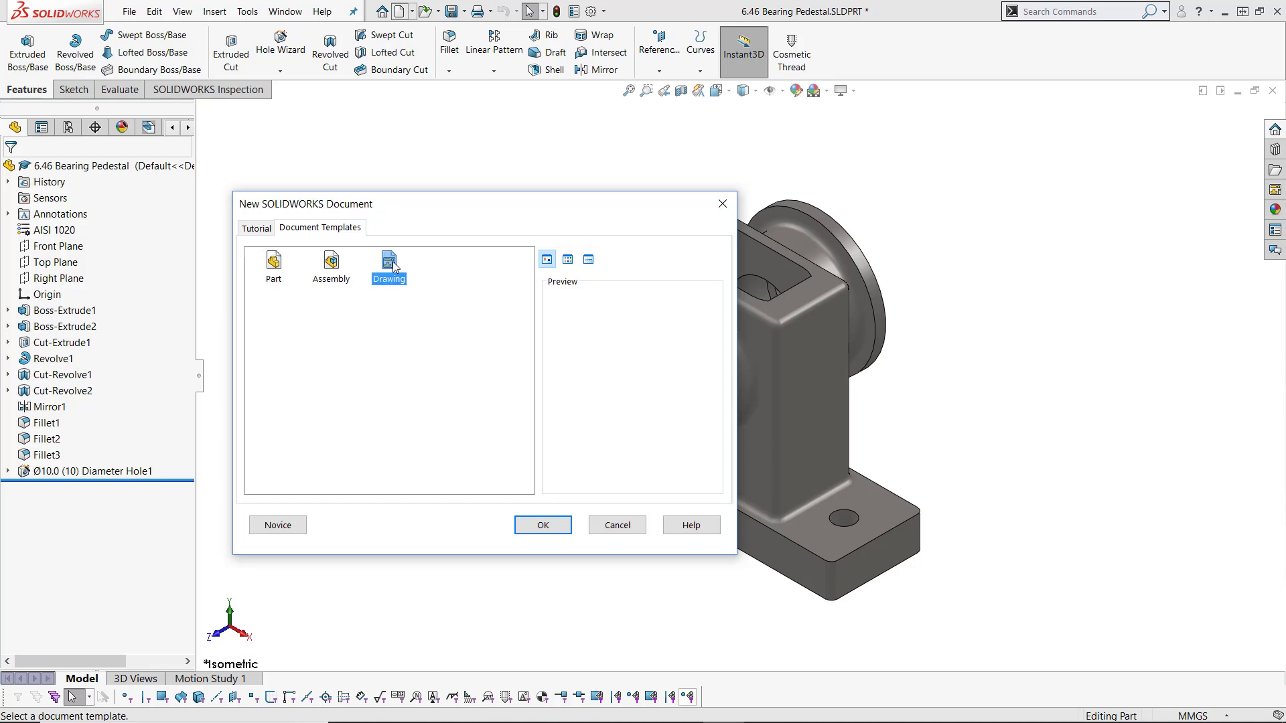
pyautogui.click(558, 529)
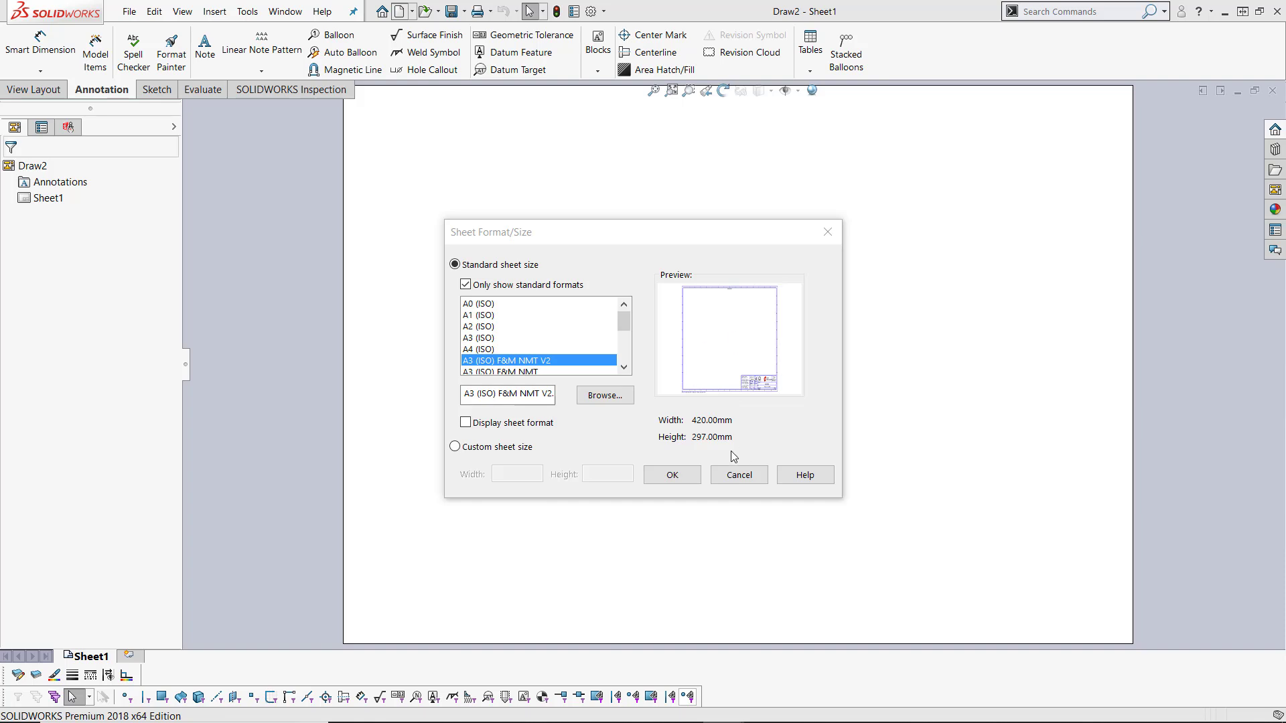
pyautogui.click(466, 424)
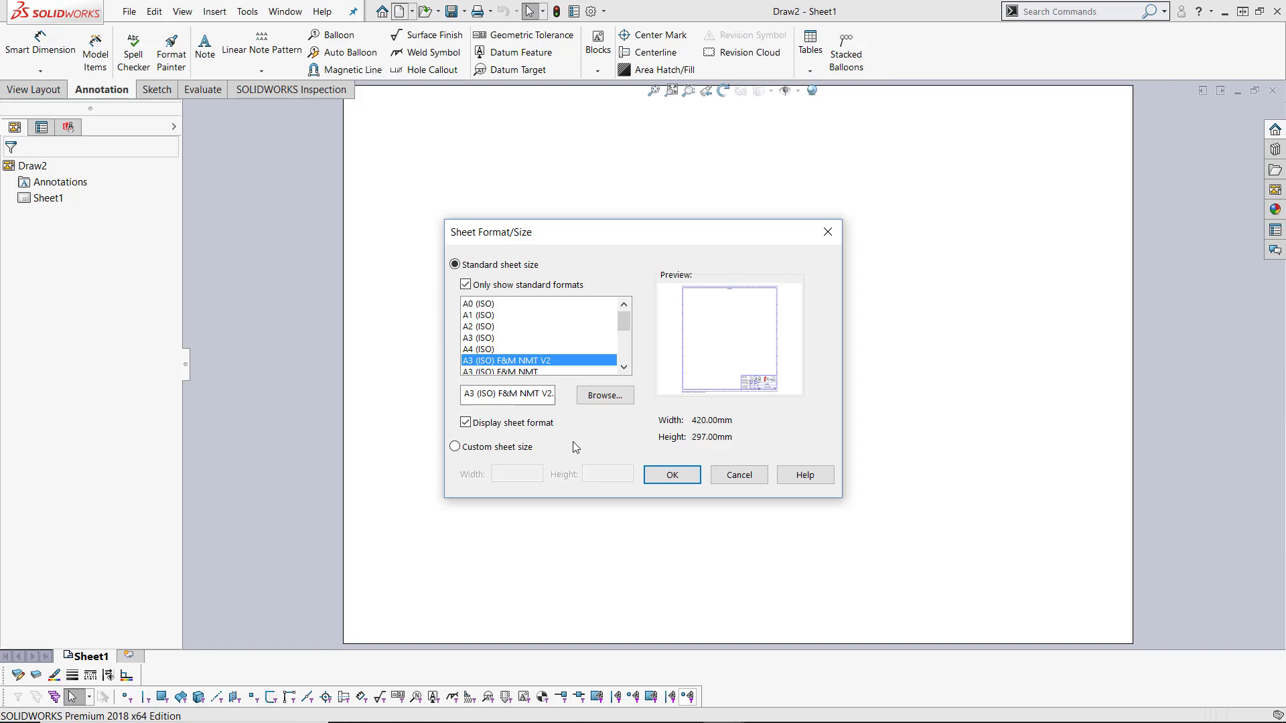
pyautogui.click(673, 475)
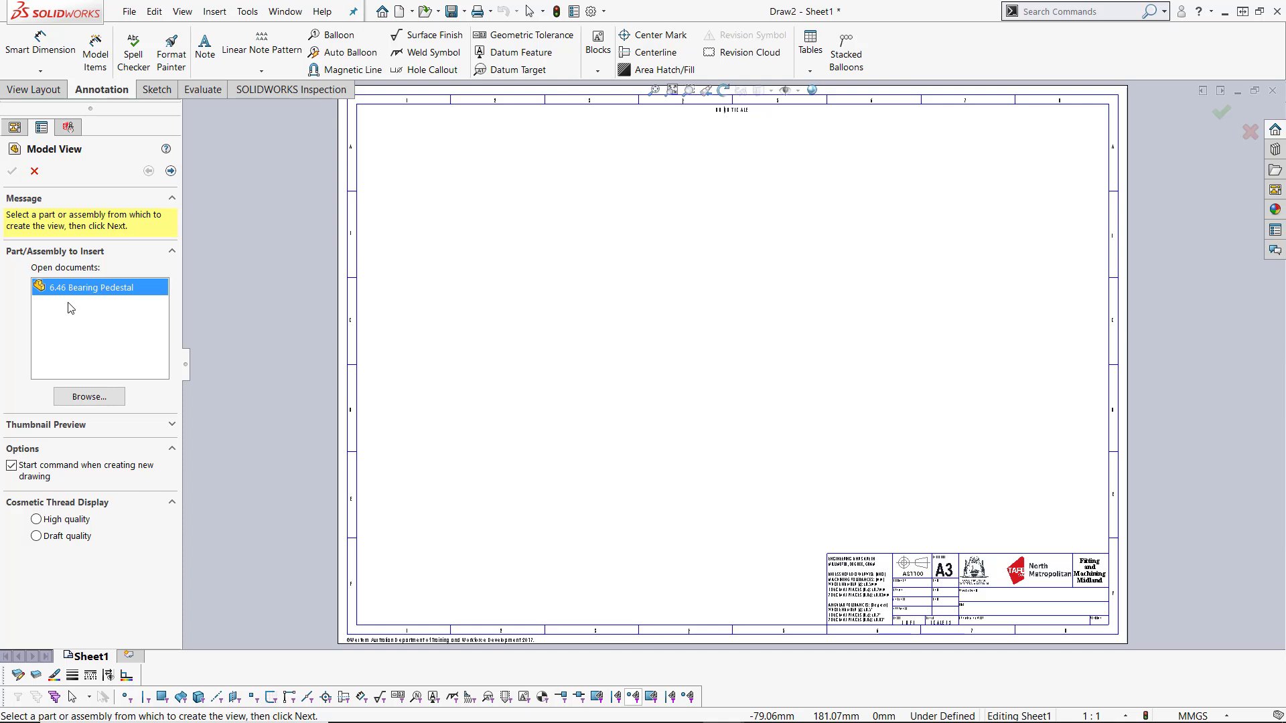
# Step: Insert a front model view of 6.46 Bearing Pedestal near the middle of the sheet
pyautogui.click(89, 396)
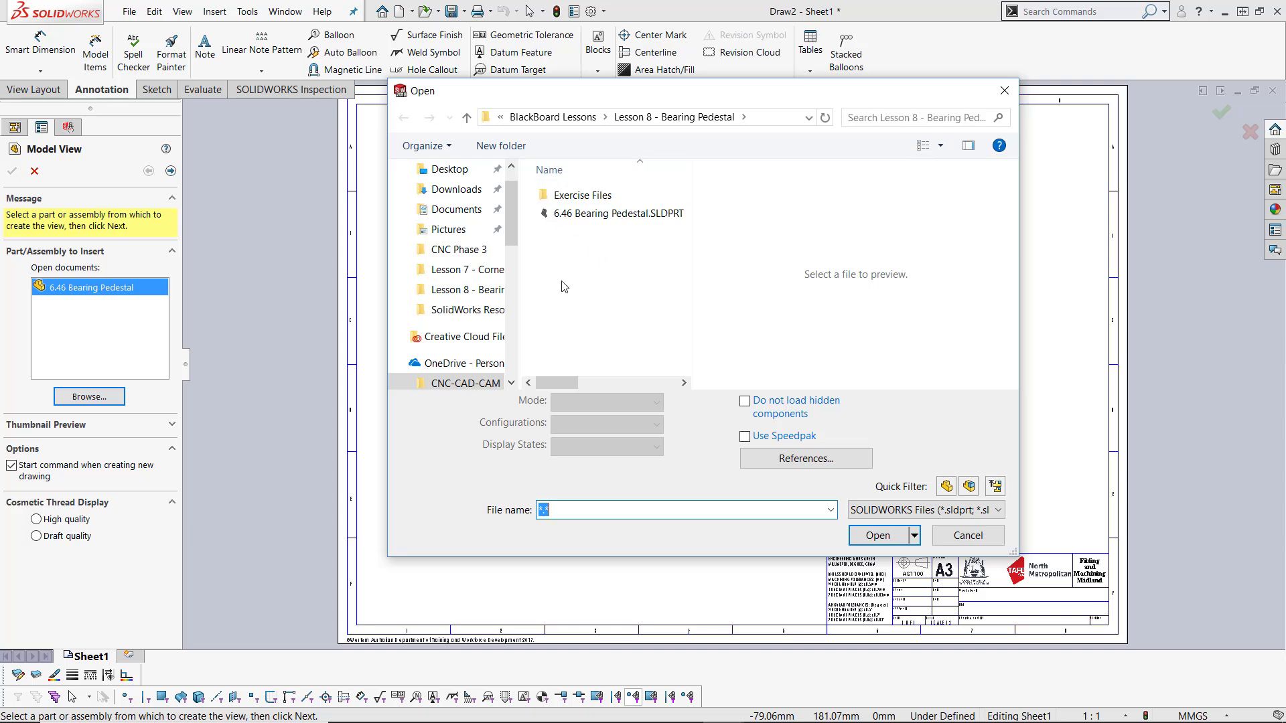
pyautogui.click(964, 536)
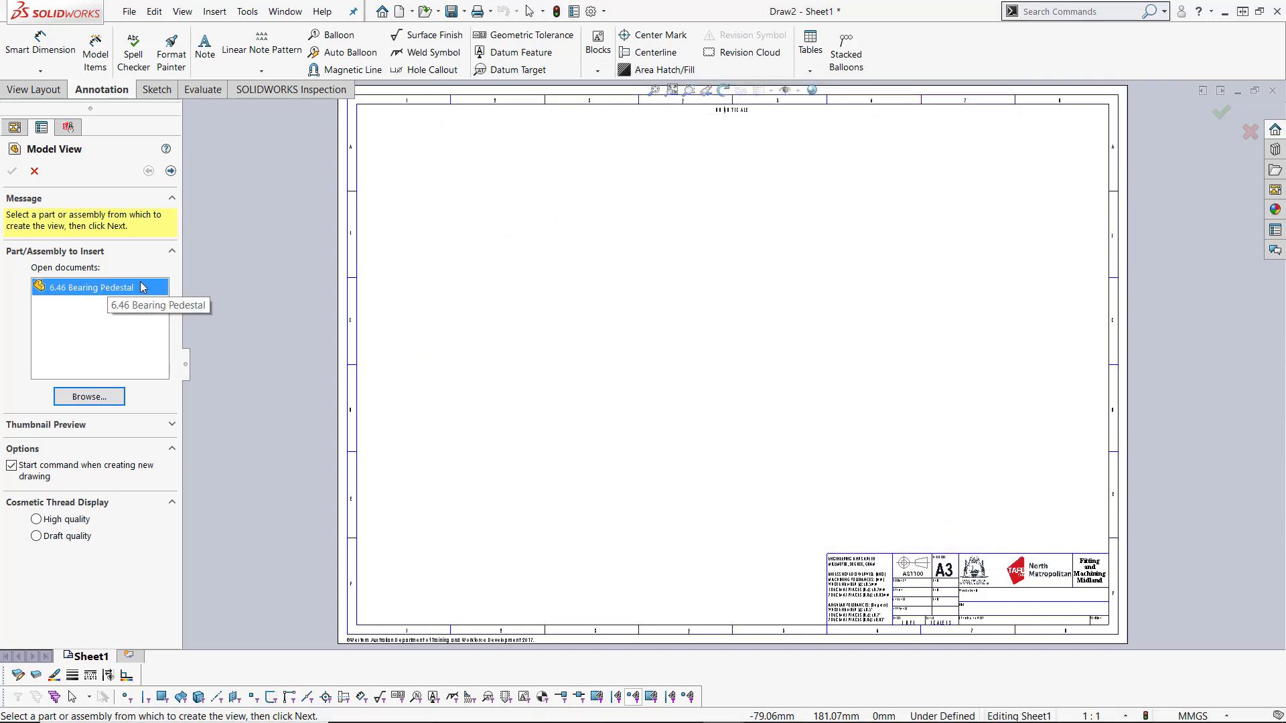
pyautogui.click(171, 172)
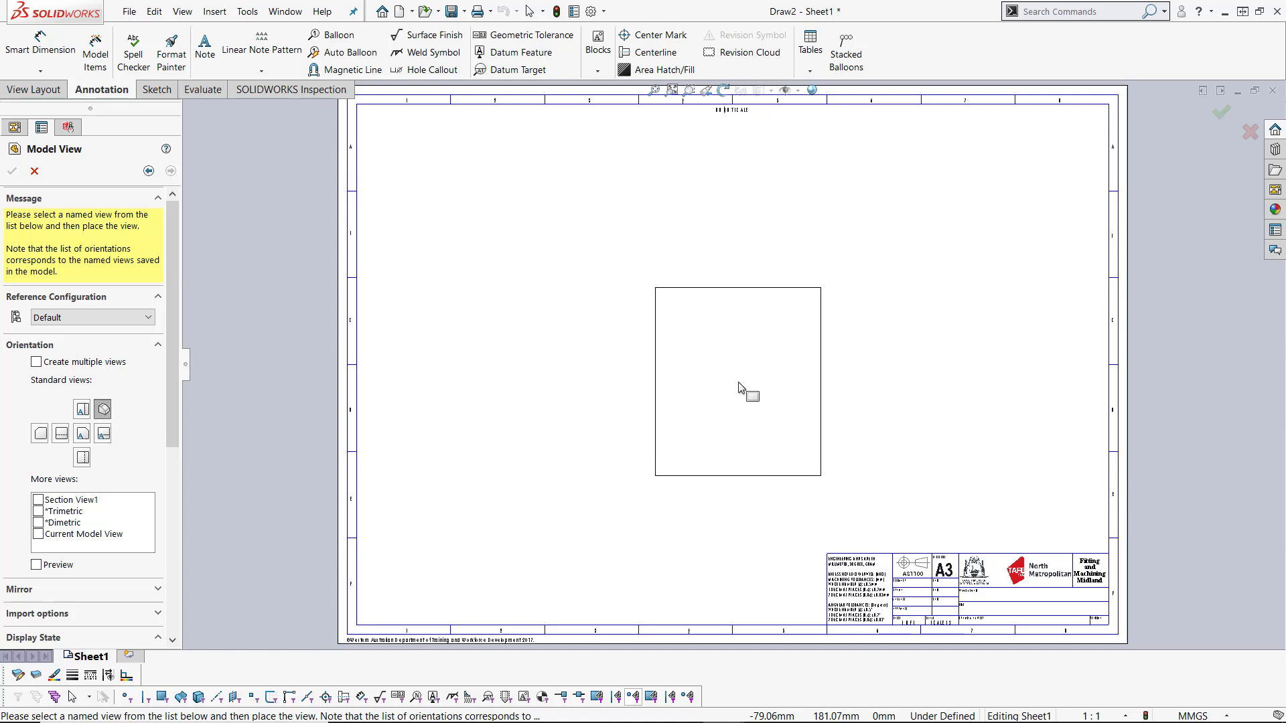
pyautogui.click(36, 565)
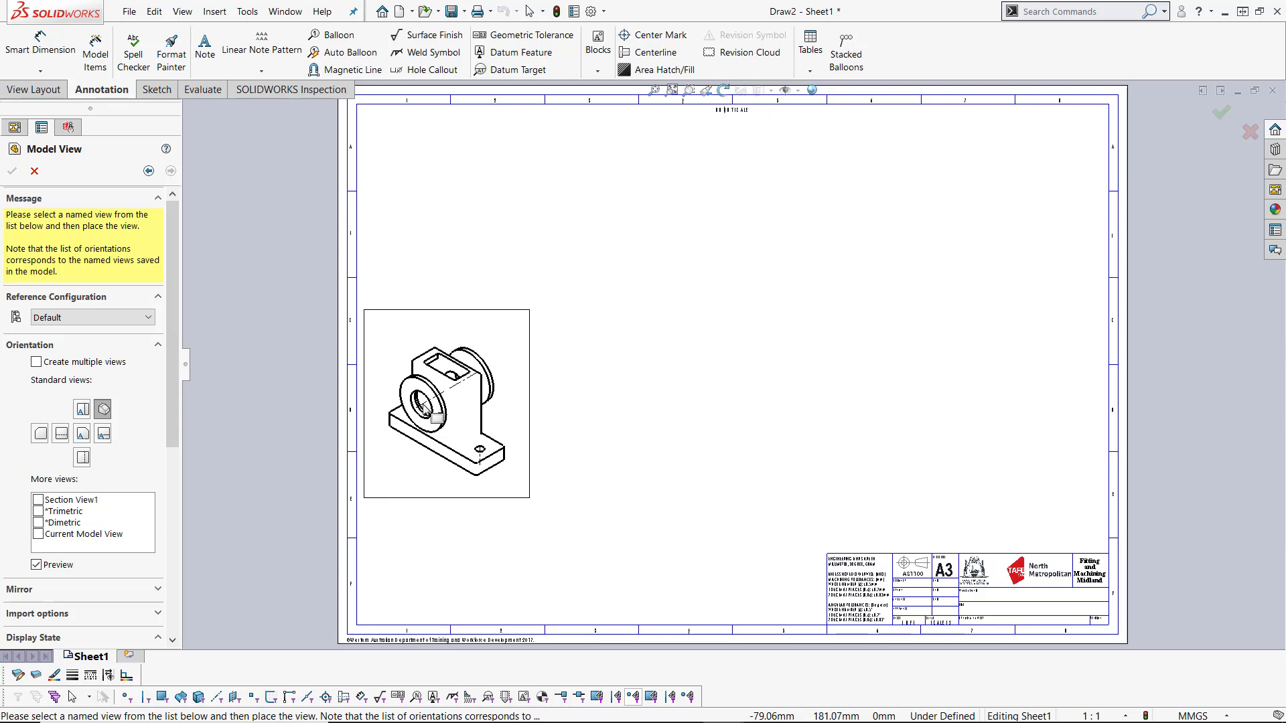
pyautogui.click(83, 434)
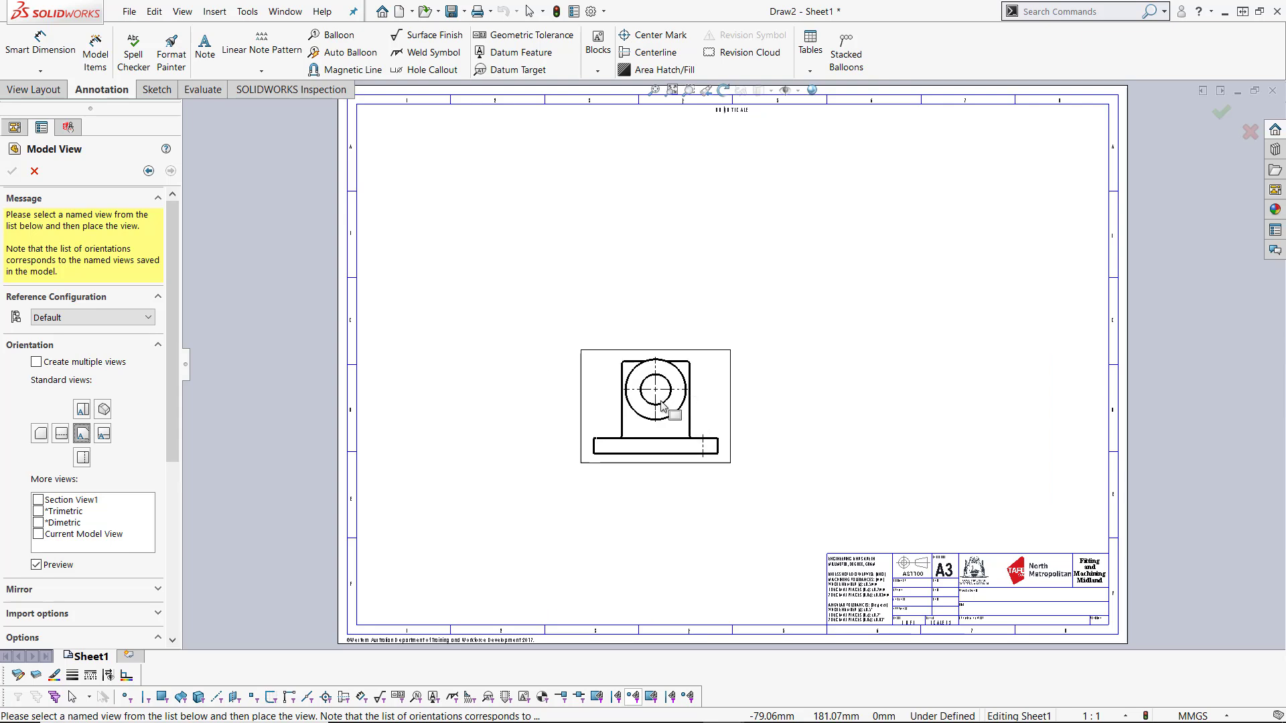
pyautogui.click(631, 436)
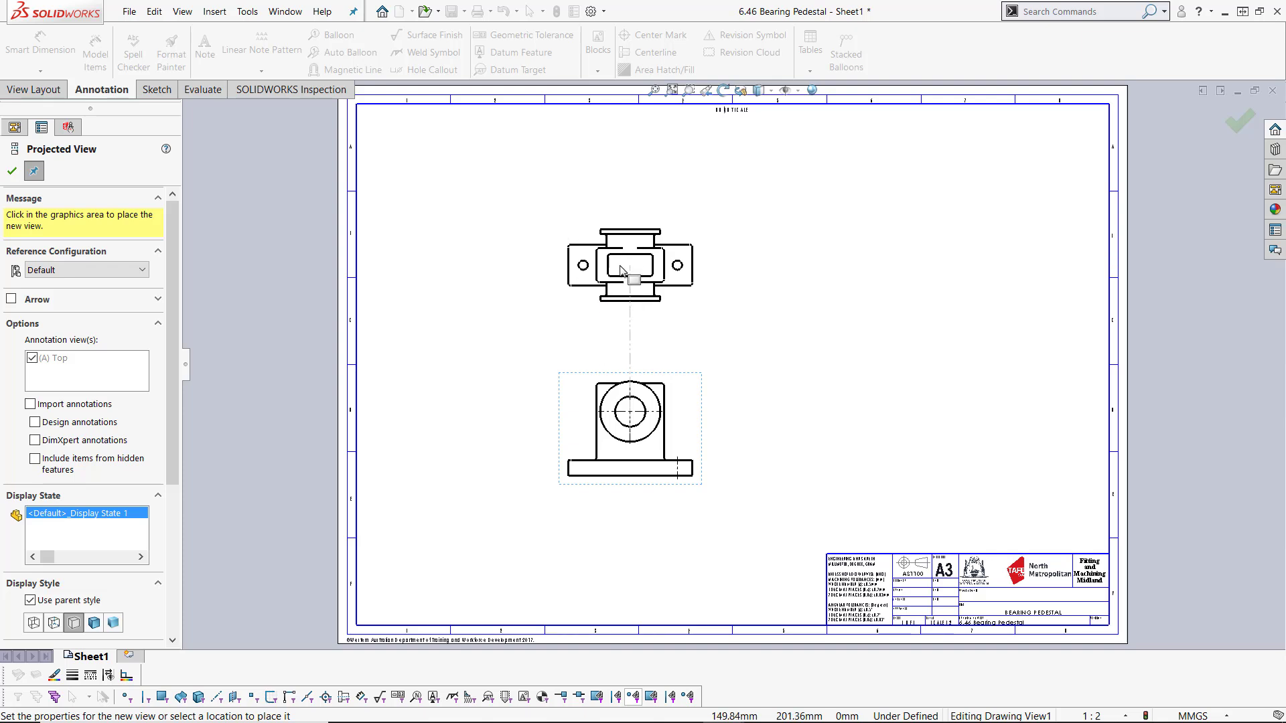
# Step: Project a top view above the front view and an isometric view to its upper right
pyautogui.click(622, 270)
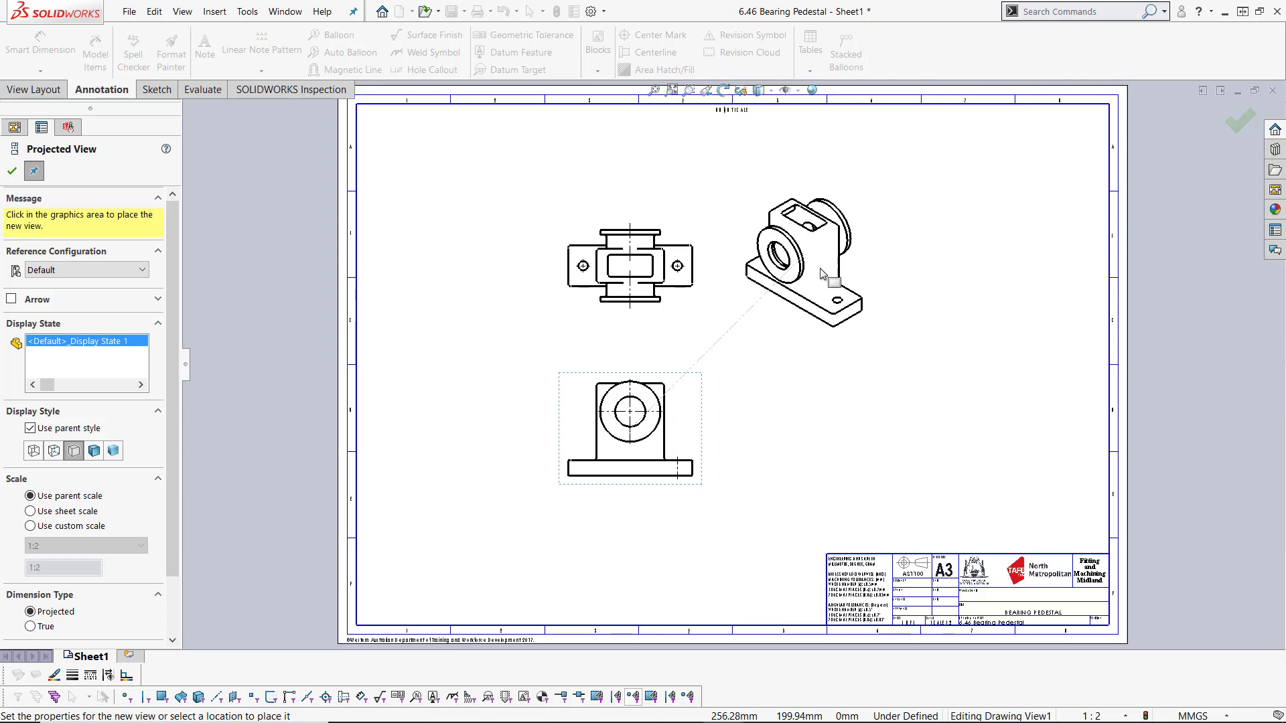
pyautogui.click(822, 265)
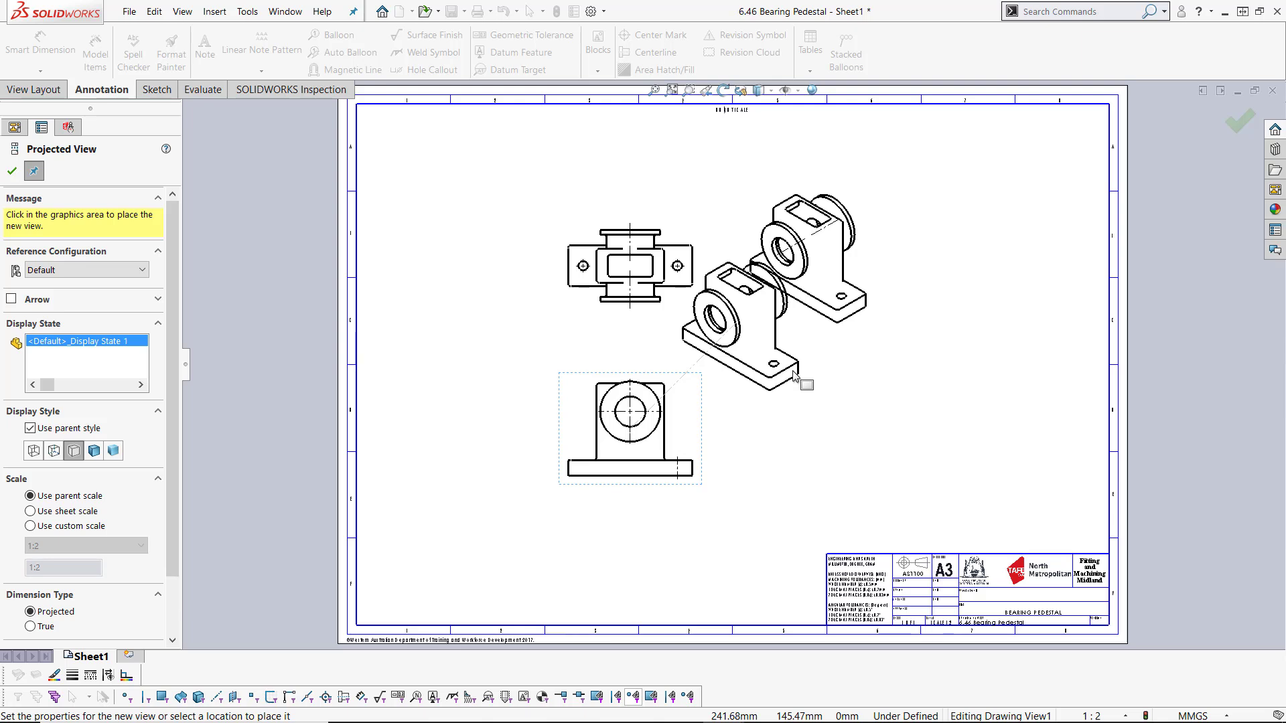
pyautogui.press('Escape')
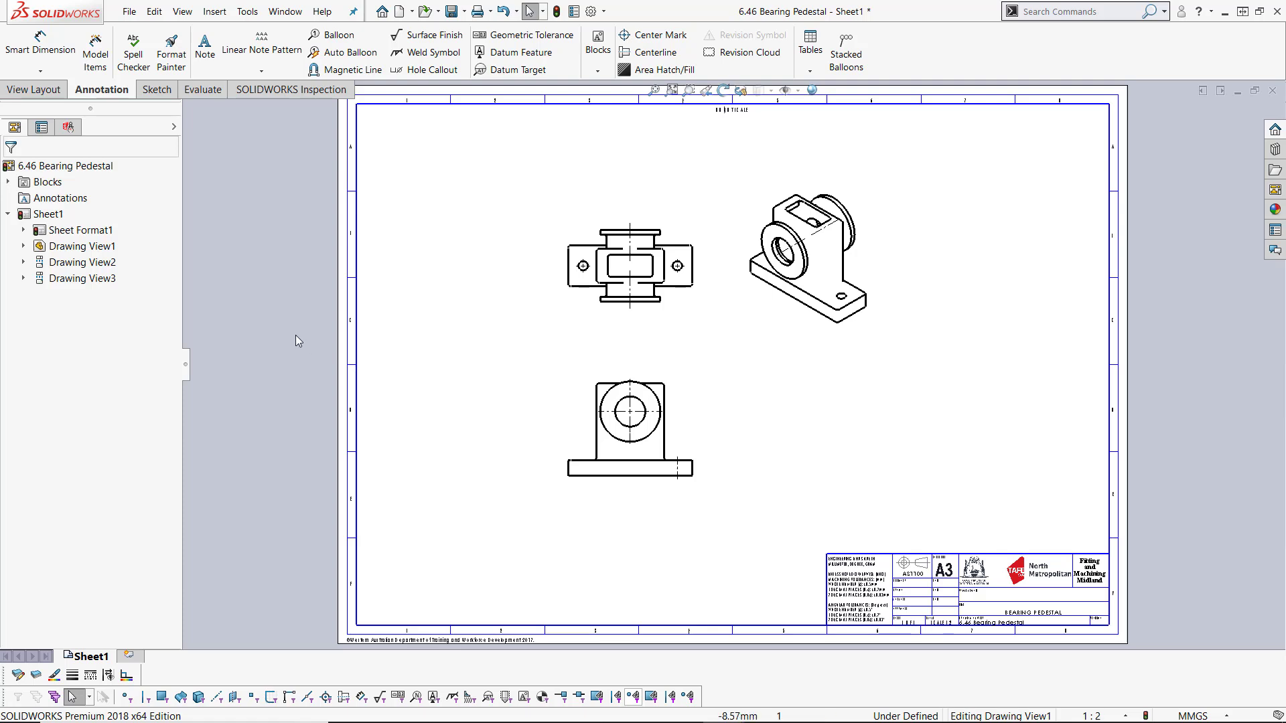
# Step: Set the sheet scale to 1:1 in the sheet properties
pyautogui.rightClick(47, 218)
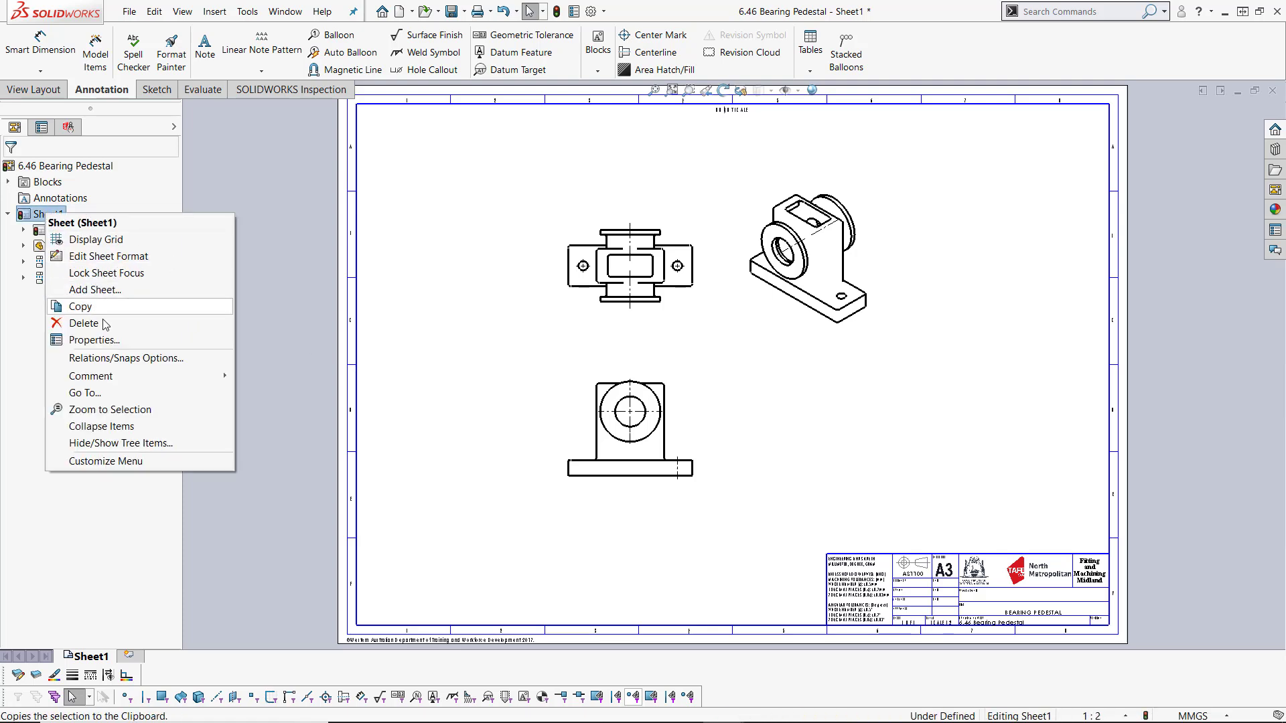
pyautogui.click(101, 339)
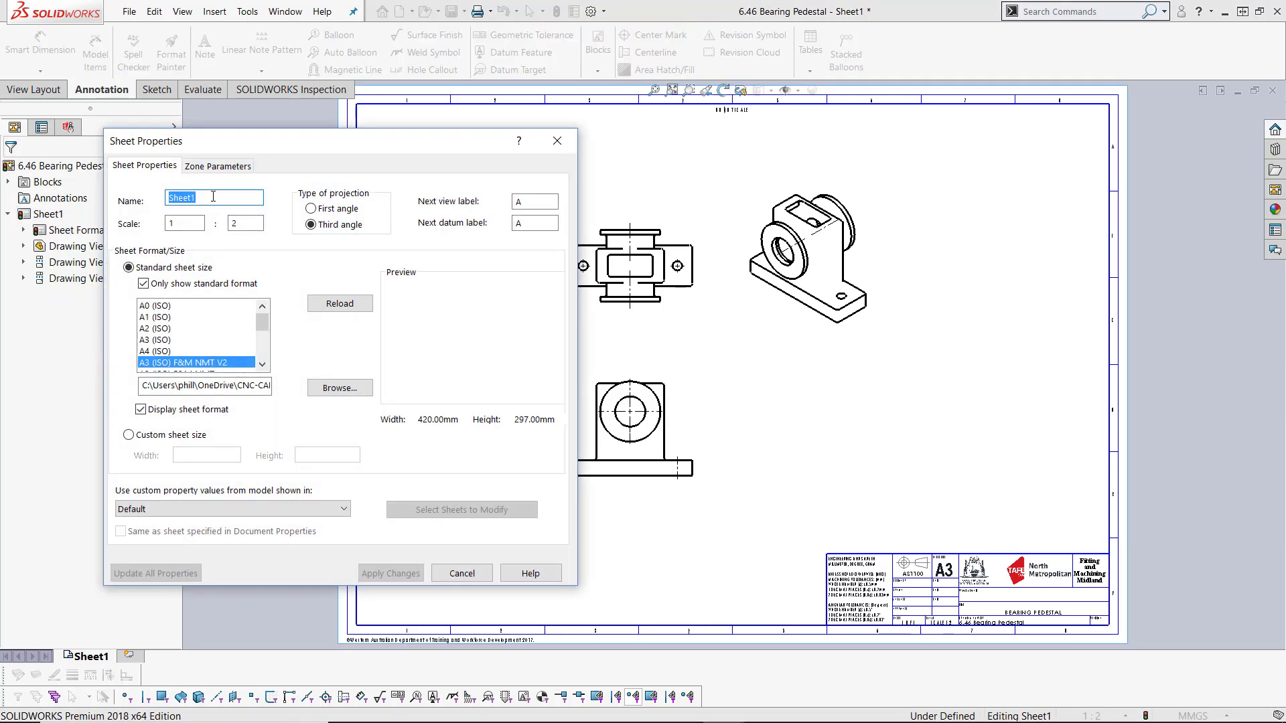
pyautogui.doubleClick(236, 224)
pyautogui.write('1')
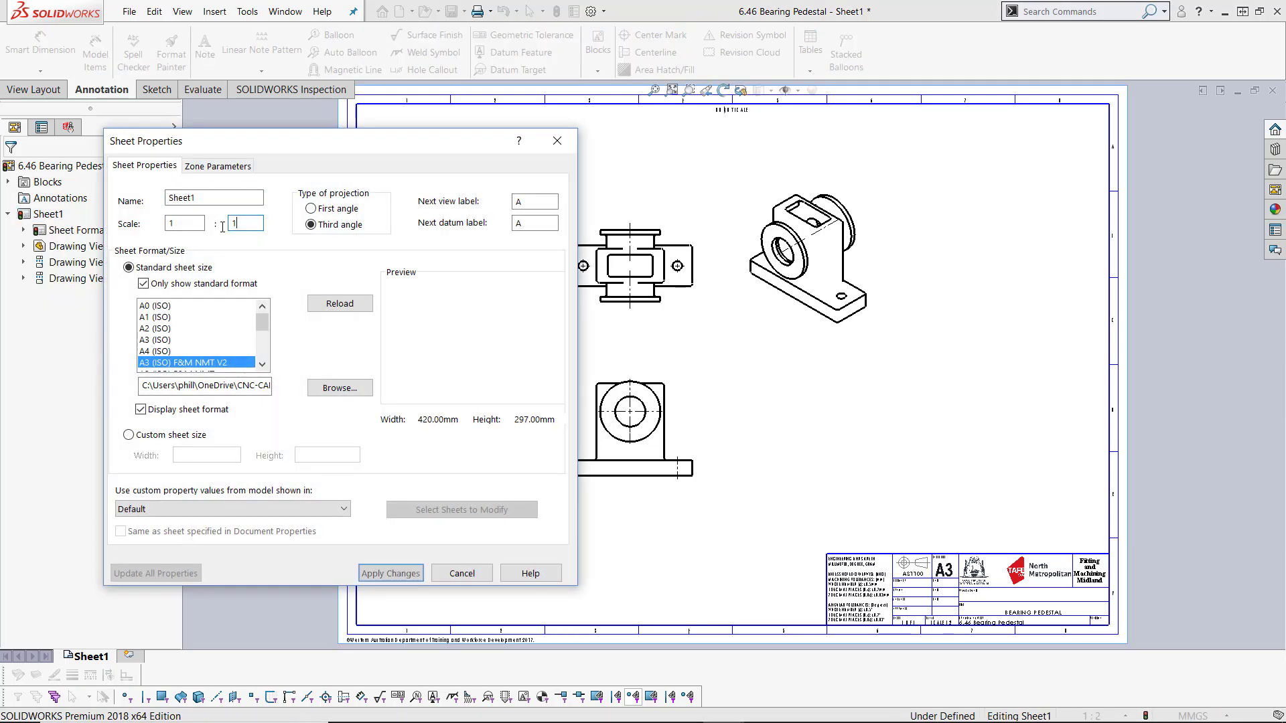
pyautogui.press('Return')
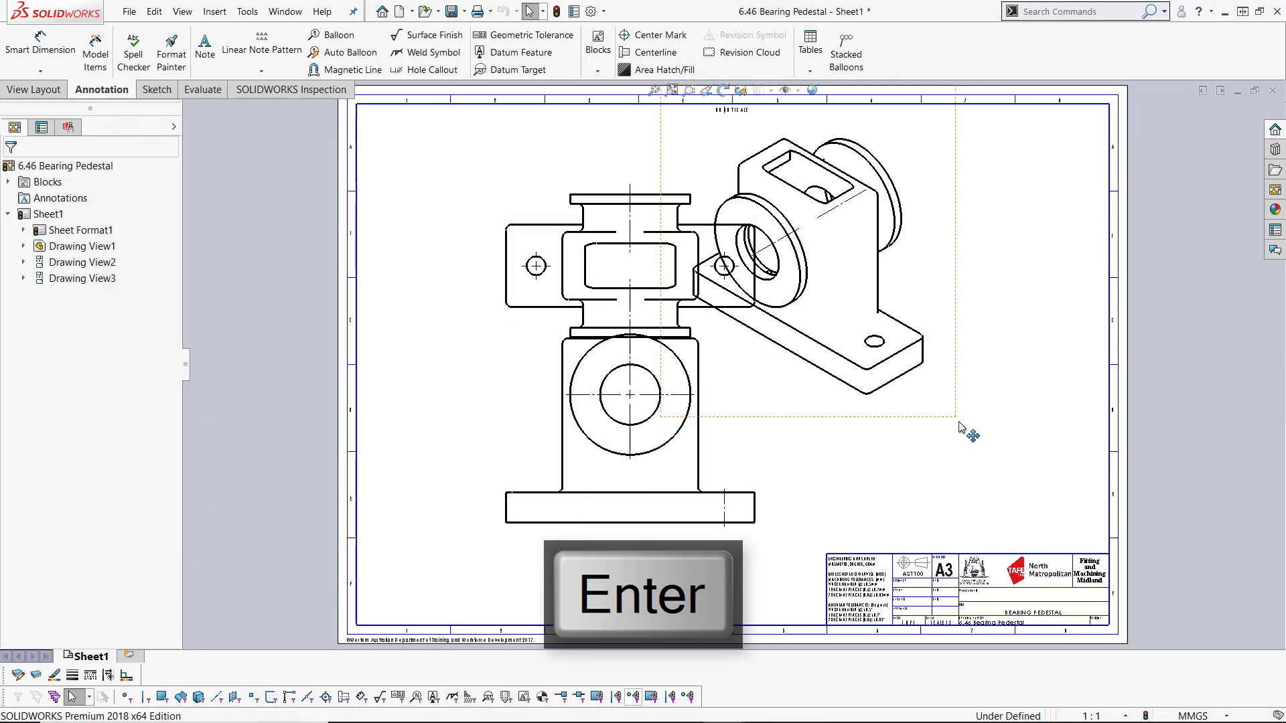
# Step: Rearrange the front, top and isometric views so they fit inside the sheet border
pyautogui.moveTo(964, 424); pyautogui.dragTo(1129, 413)
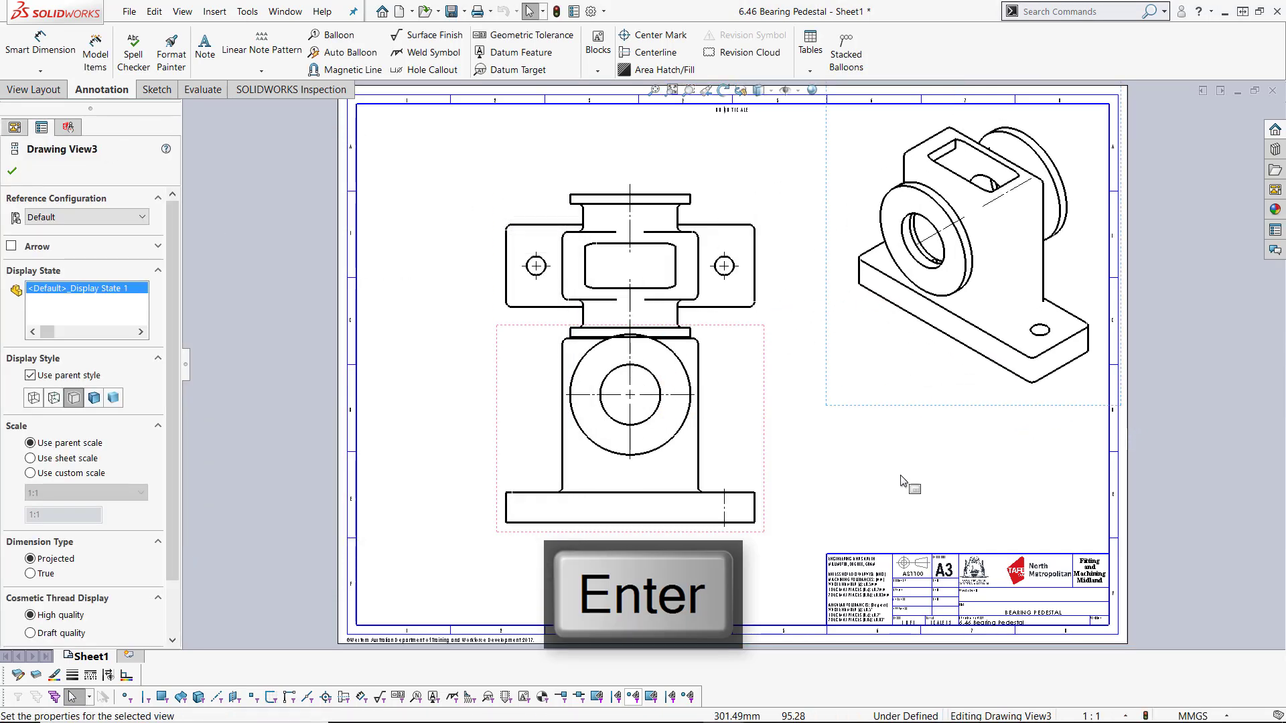
pyautogui.moveTo(766, 470); pyautogui.dragTo(678, 504)
pyautogui.moveTo(671, 196); pyautogui.dragTo(673, 140)
pyautogui.click(671, 365)
pyautogui.moveTo(671, 365); pyautogui.dragTo(675, 339)
pyautogui.click(735, 421)
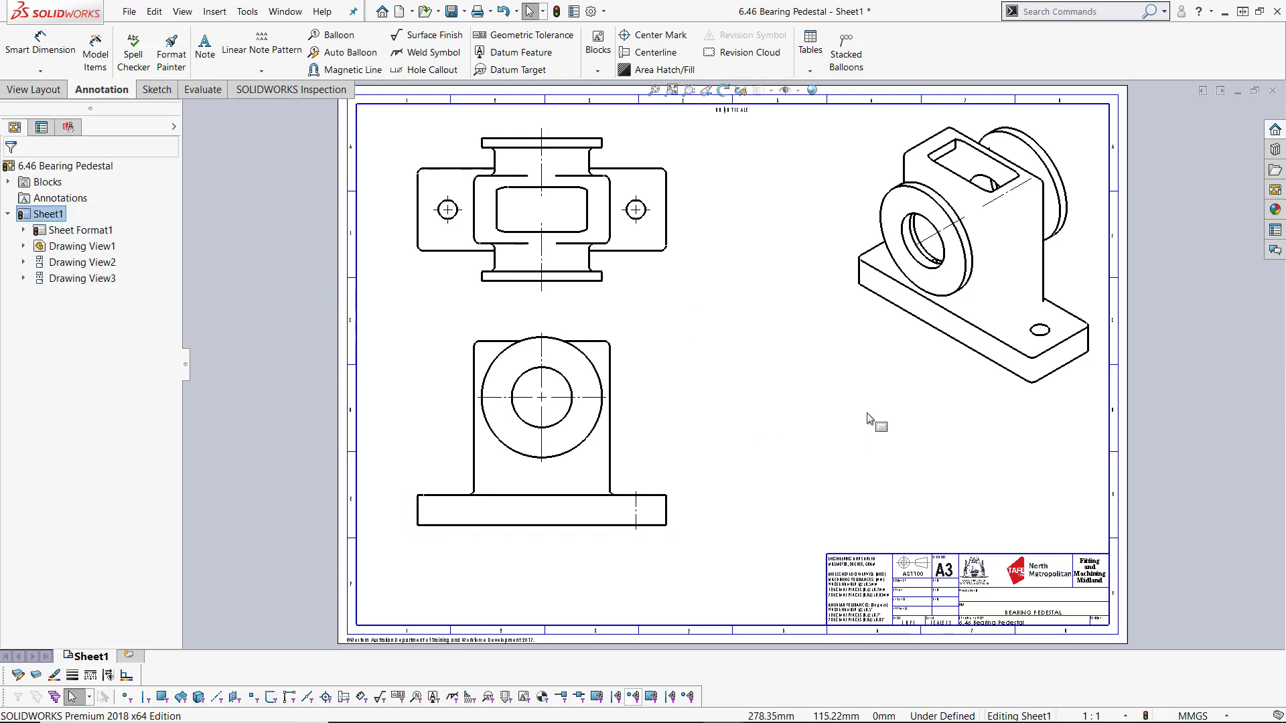
# Step: Set the isometric view to shaded display style with high quality
pyautogui.click(922, 393)
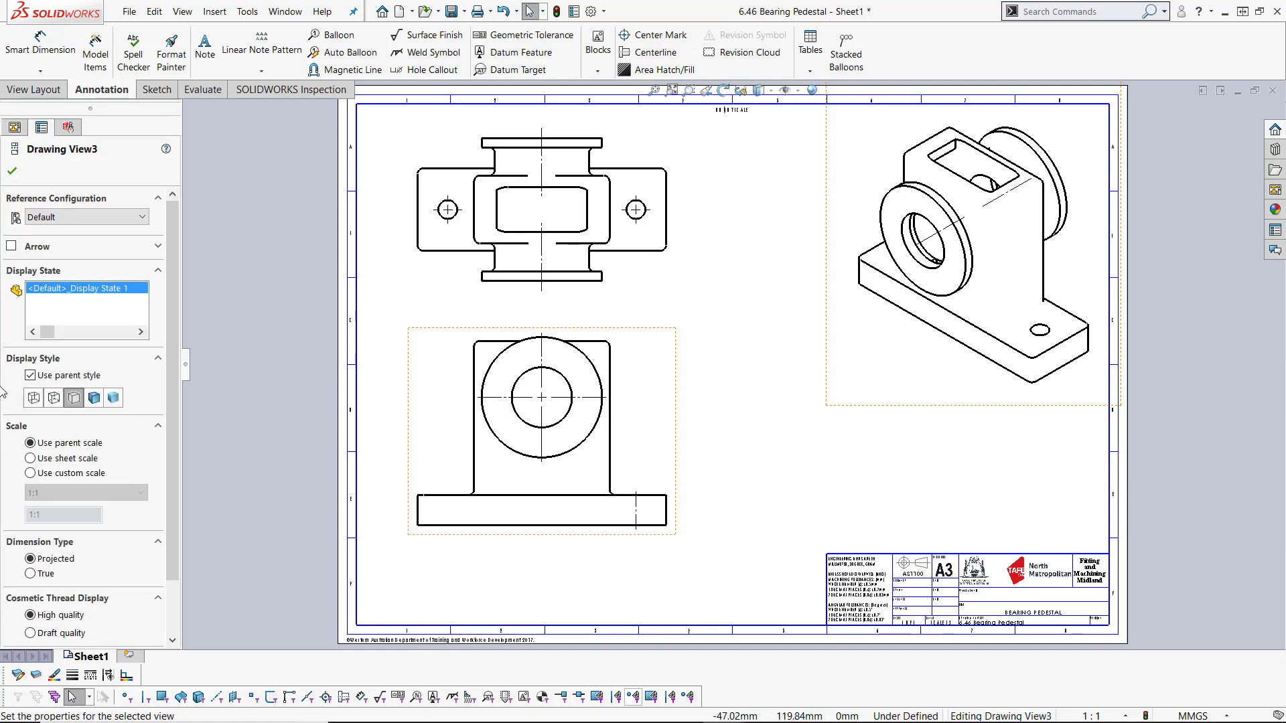
pyautogui.click(92, 398)
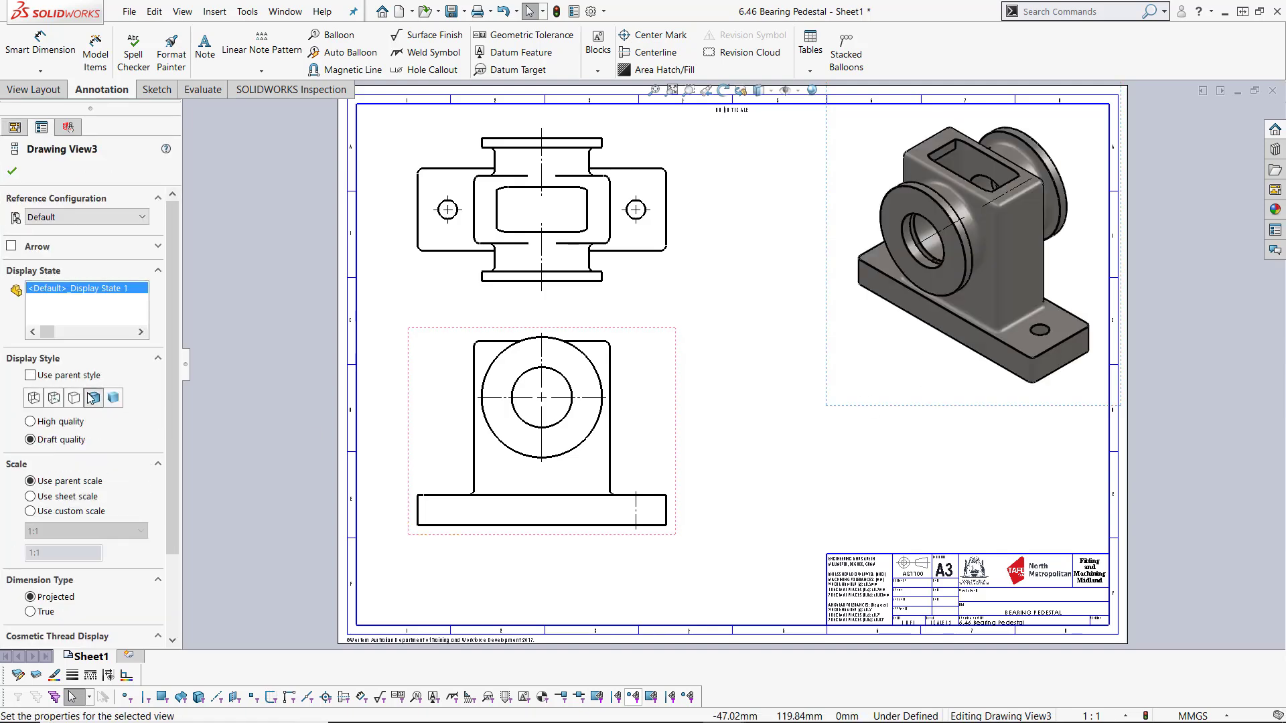
pyautogui.click(72, 422)
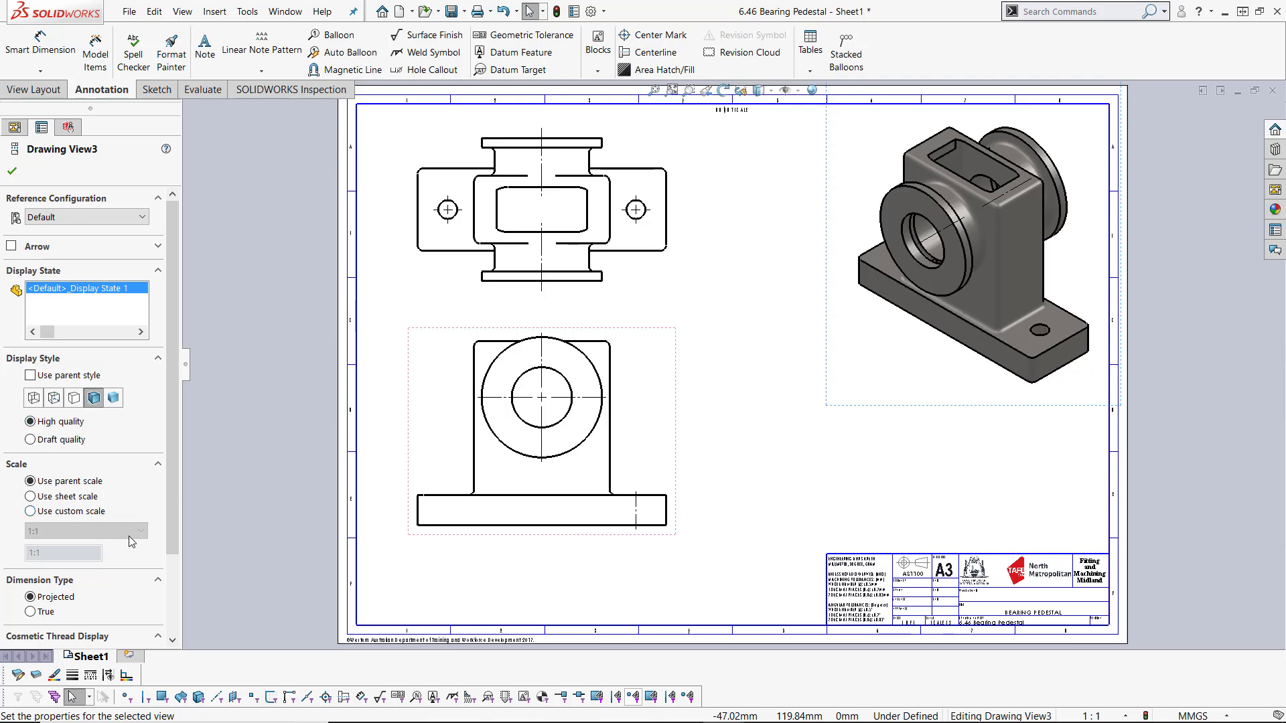
# Step: Give the isometric view a user-defined custom scale of 1:1.5
pyautogui.click(65, 513)
pyautogui.click(67, 531)
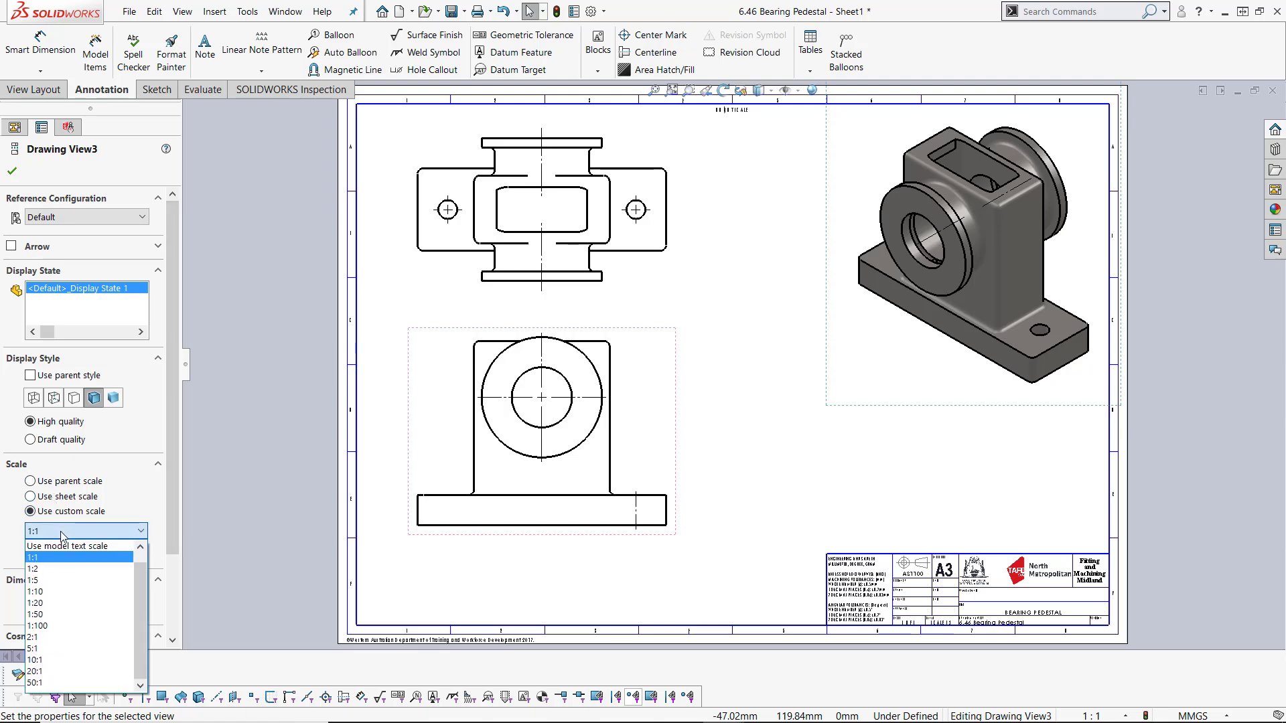
pyautogui.click(65, 569)
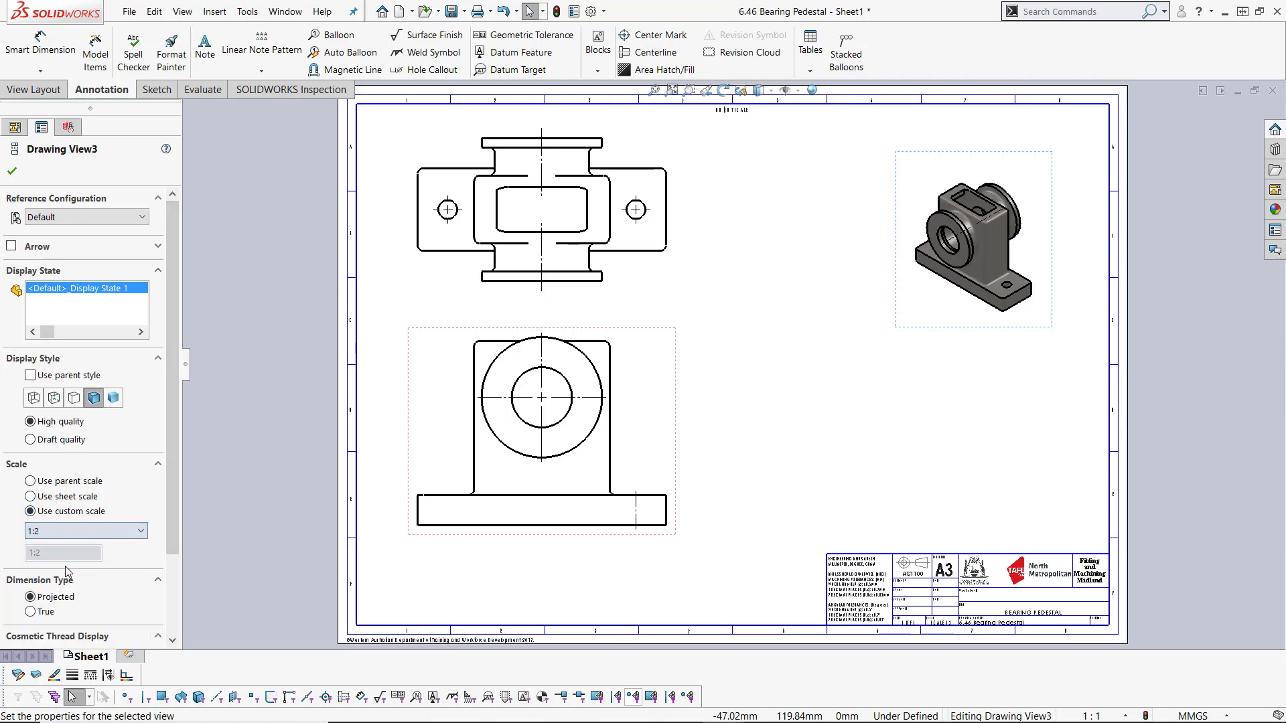
pyautogui.click(54, 534)
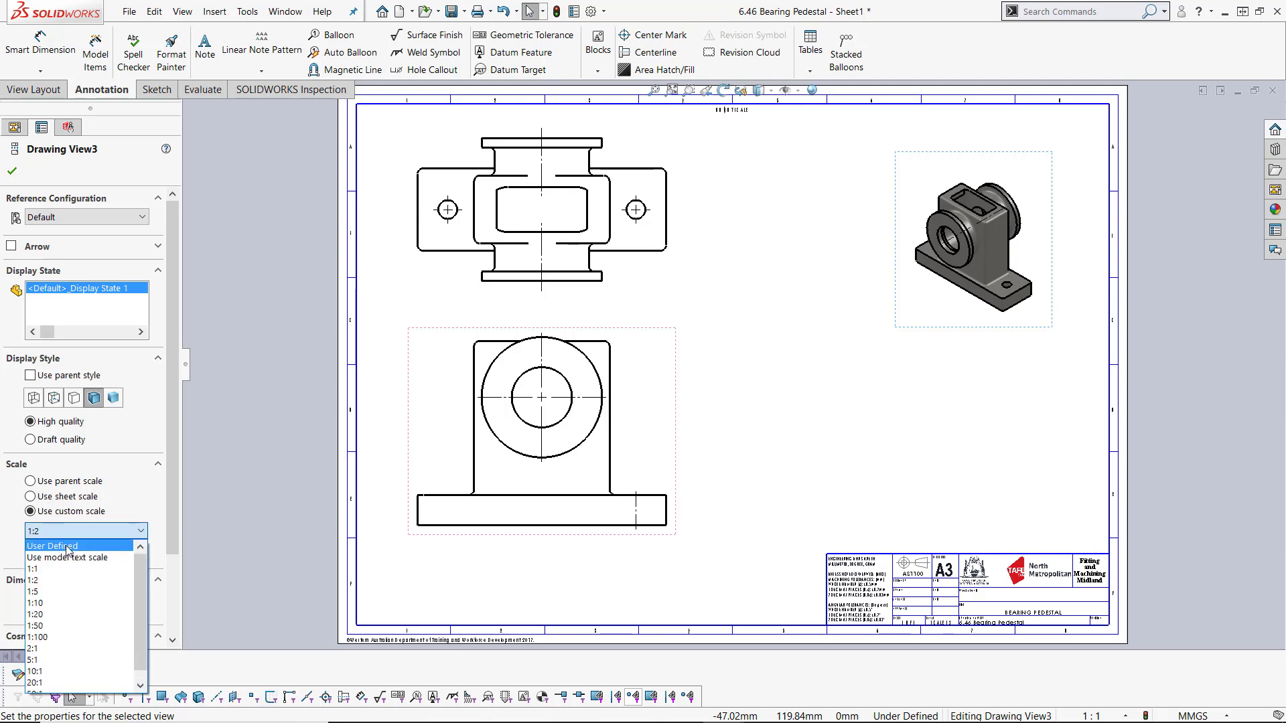
pyautogui.click(67, 547)
pyautogui.click(60, 555)
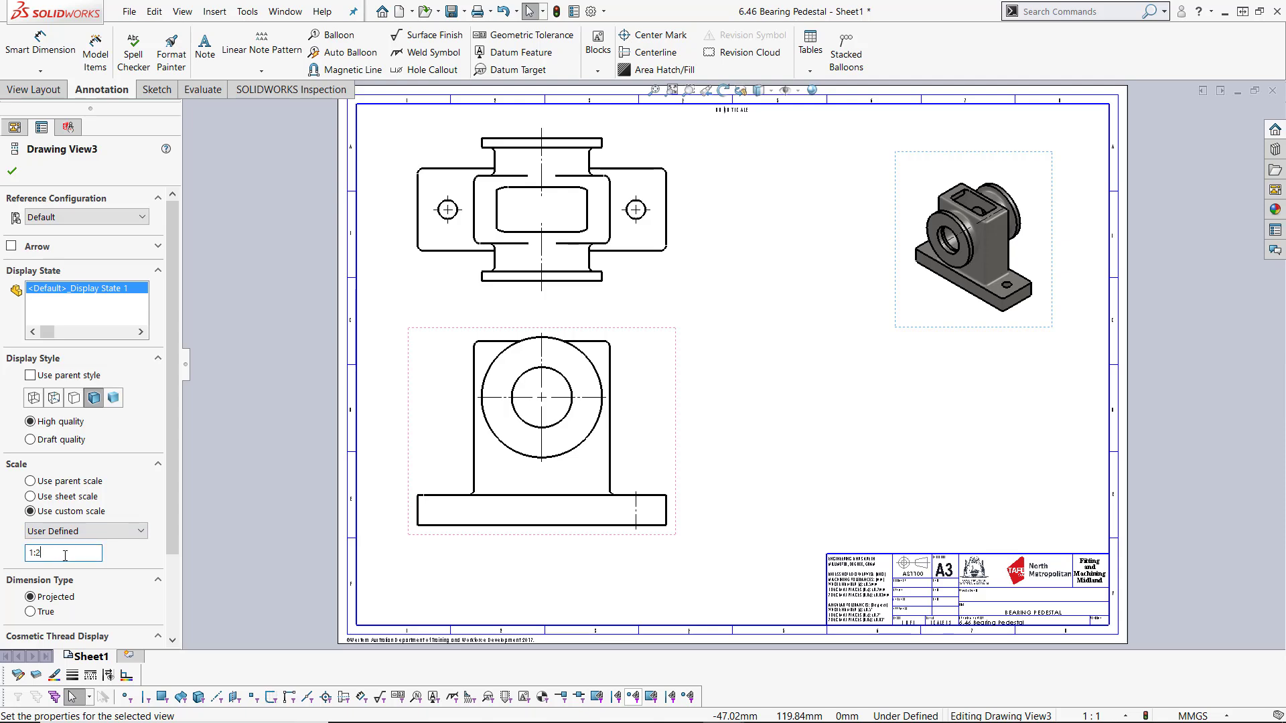
pyautogui.press('BackSpace')
pyautogui.write('1.5')
pyautogui.press('Return')
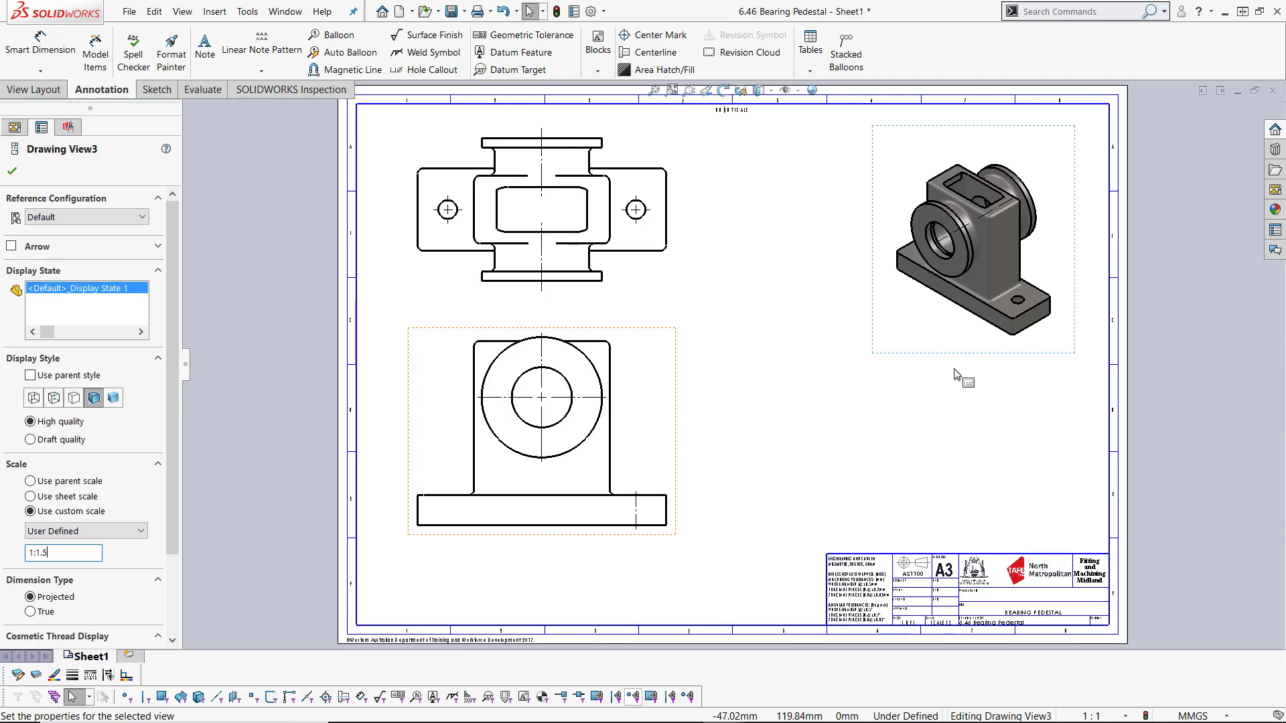
pyautogui.click(1049, 412)
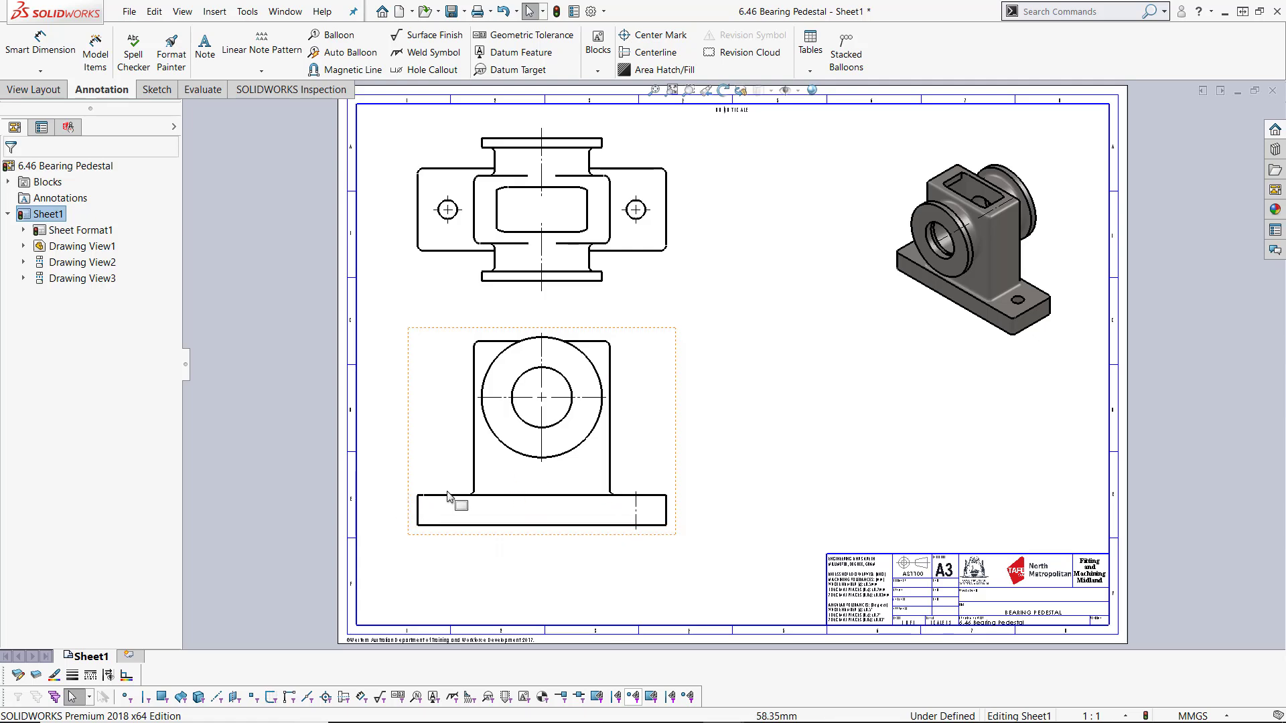
# Step: Switch the front view's display style to show hidden lines
pyautogui.click(667, 426)
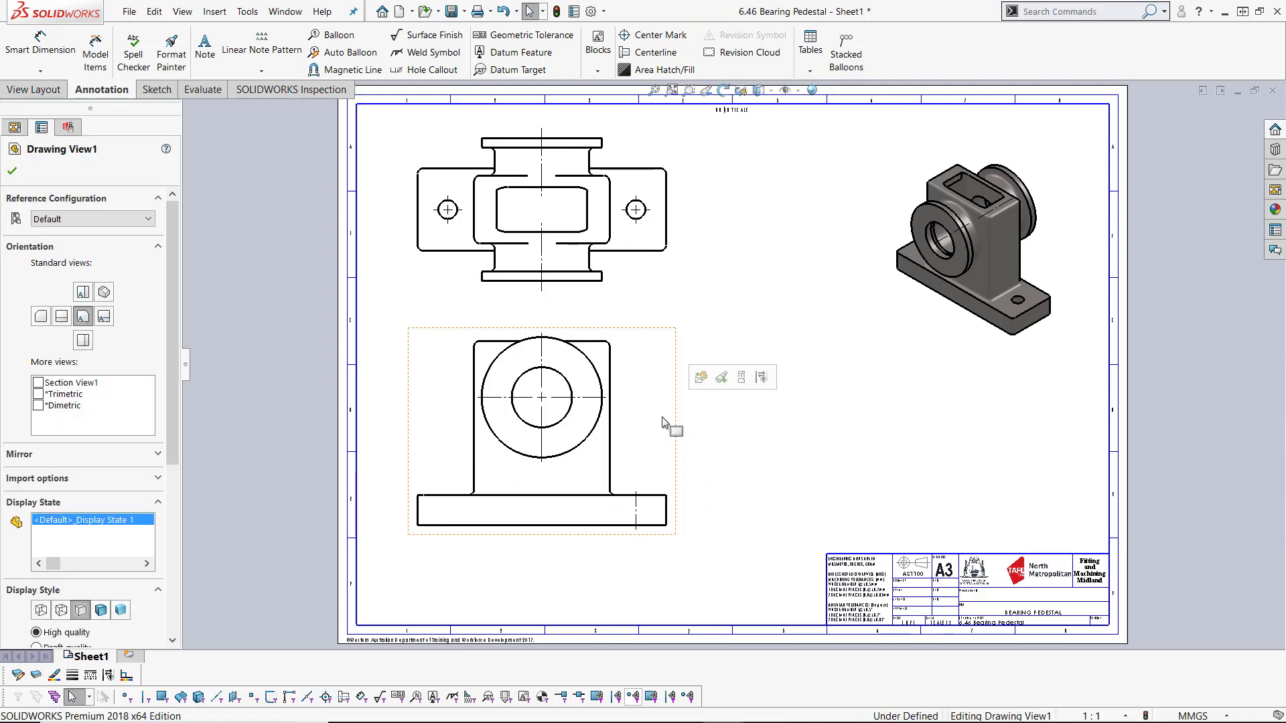
pyautogui.click(61, 610)
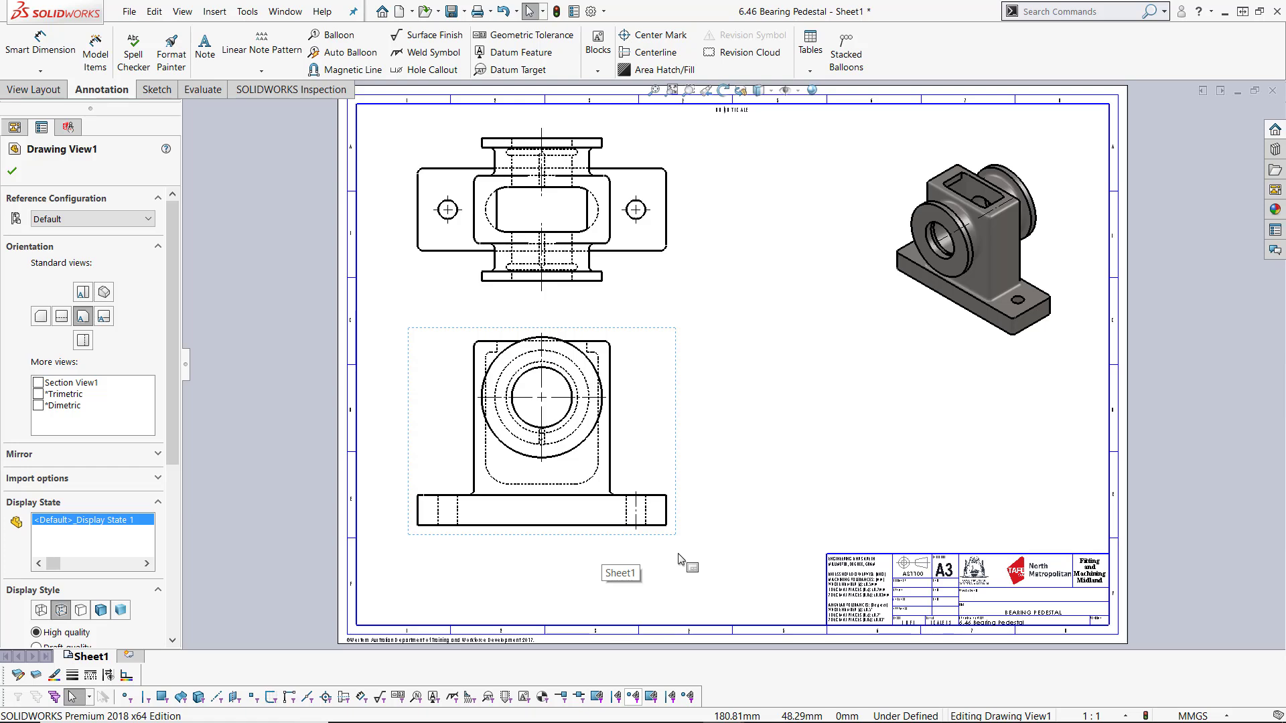
pyautogui.click(726, 521)
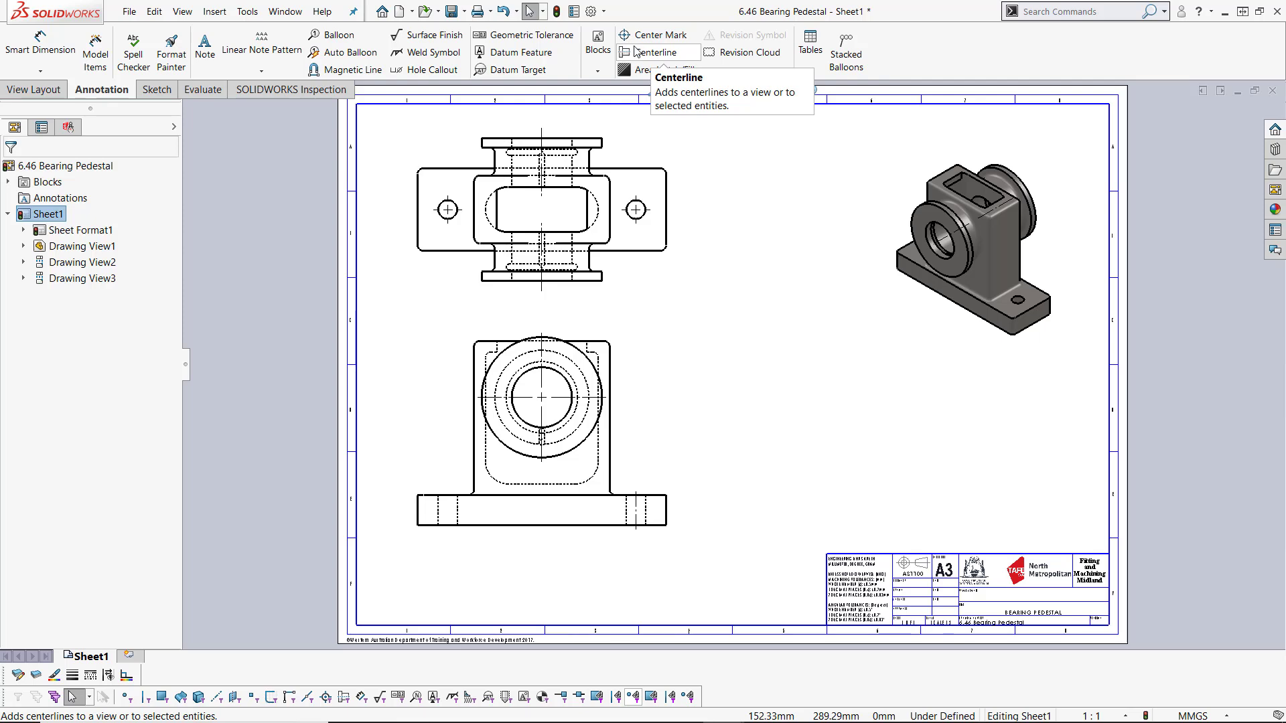
# Step: Add a centerline between the two hidden edges of the left base hole in the front view
pyautogui.click(653, 54)
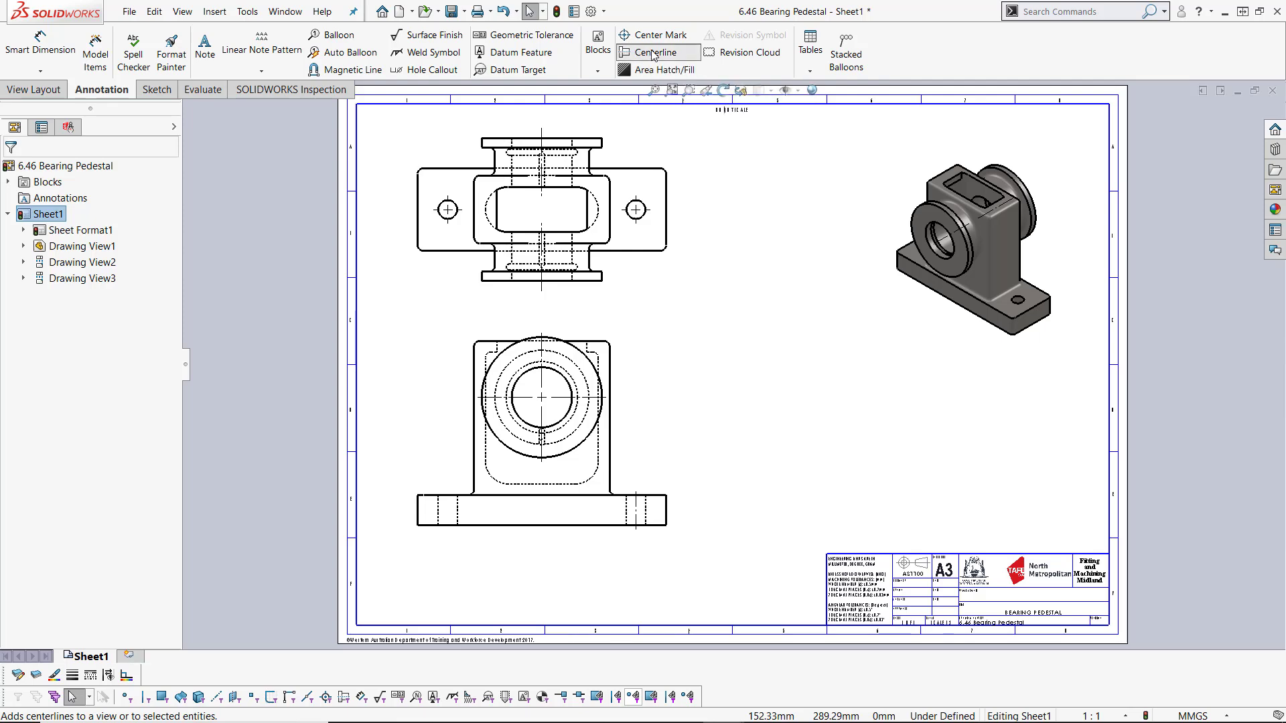
pyautogui.click(440, 515)
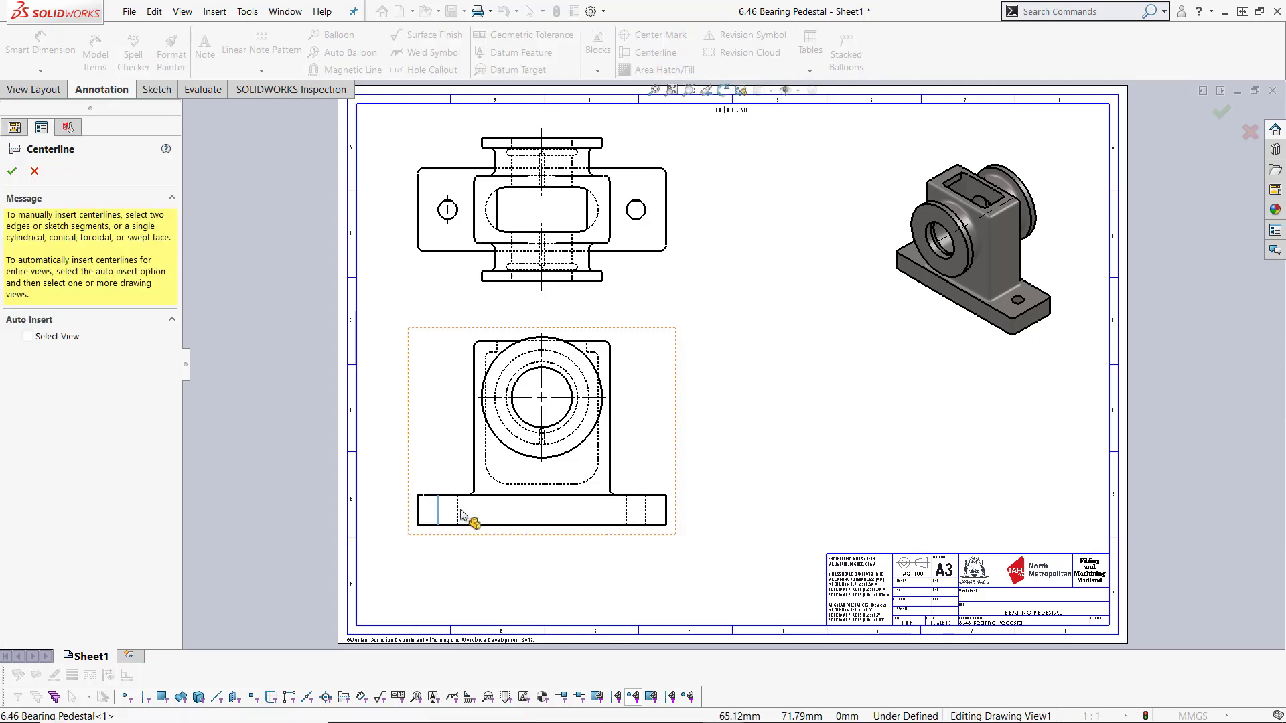
pyautogui.click(457, 514)
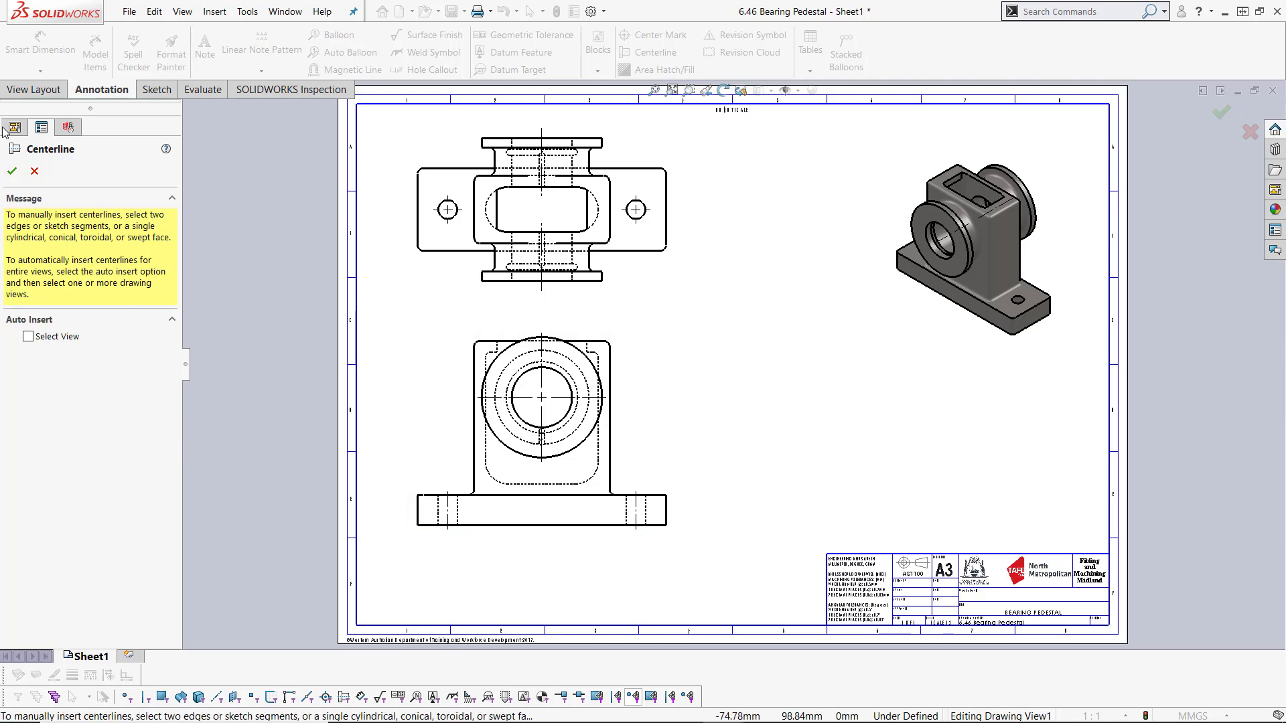
pyautogui.click(12, 171)
pyautogui.click(742, 387)
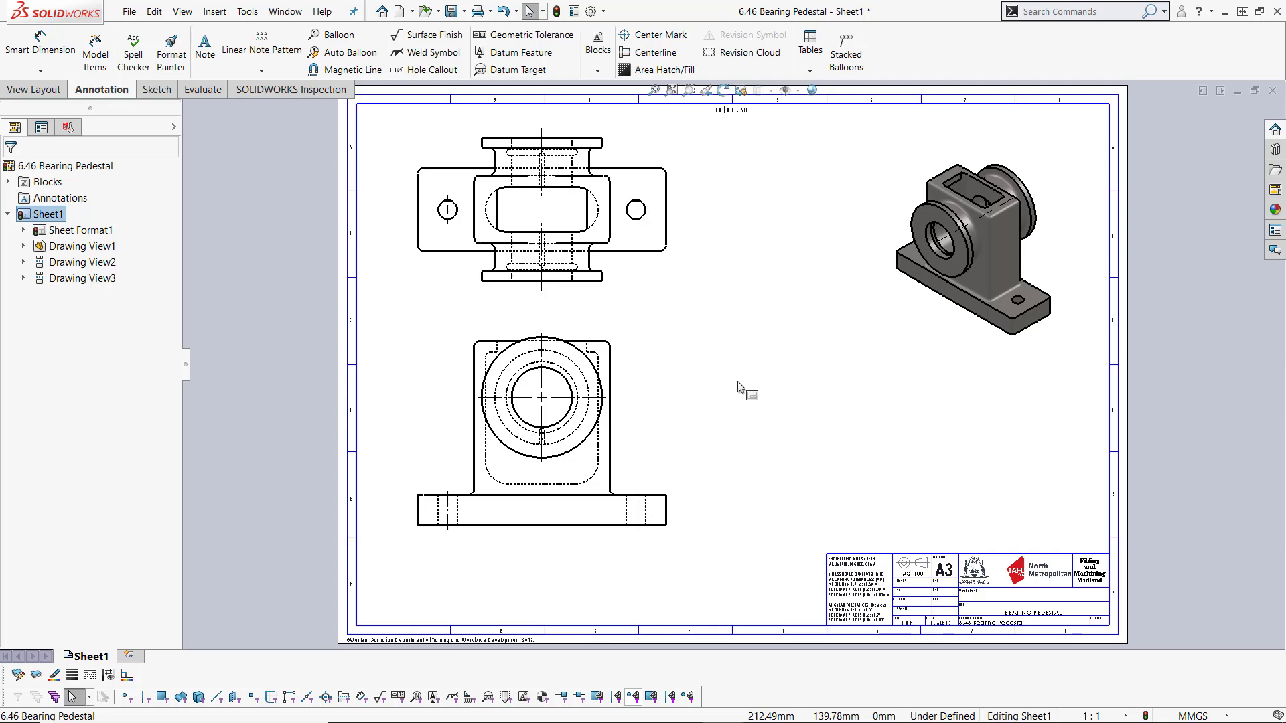
# Step: Try to delete the selected element in the isometric view
pyautogui.click(944, 243)
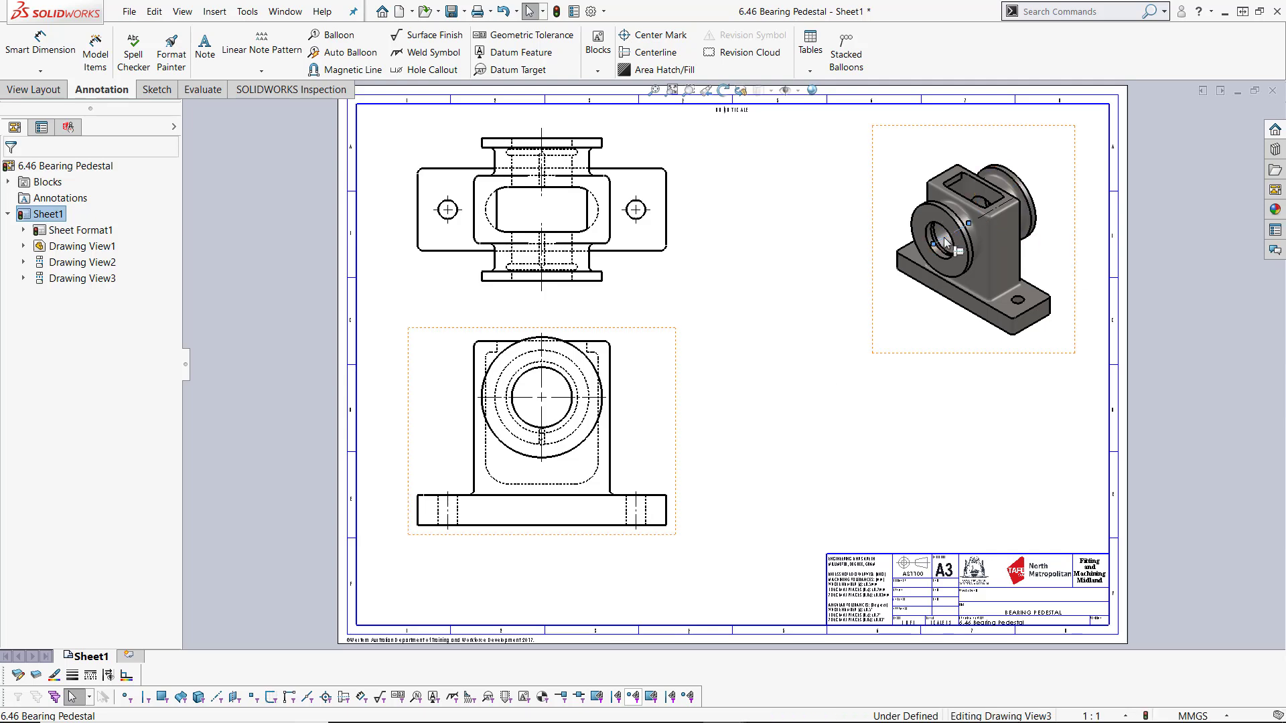
pyautogui.press('Delete')
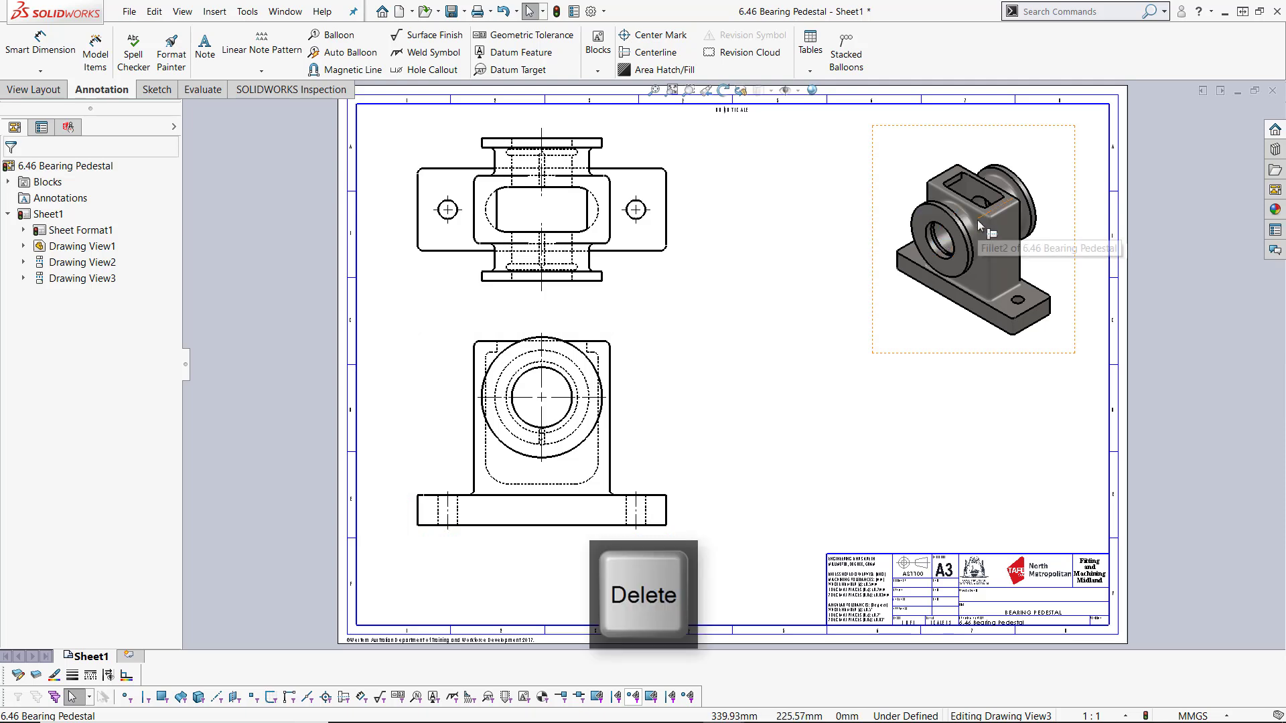
pyautogui.click(1187, 388)
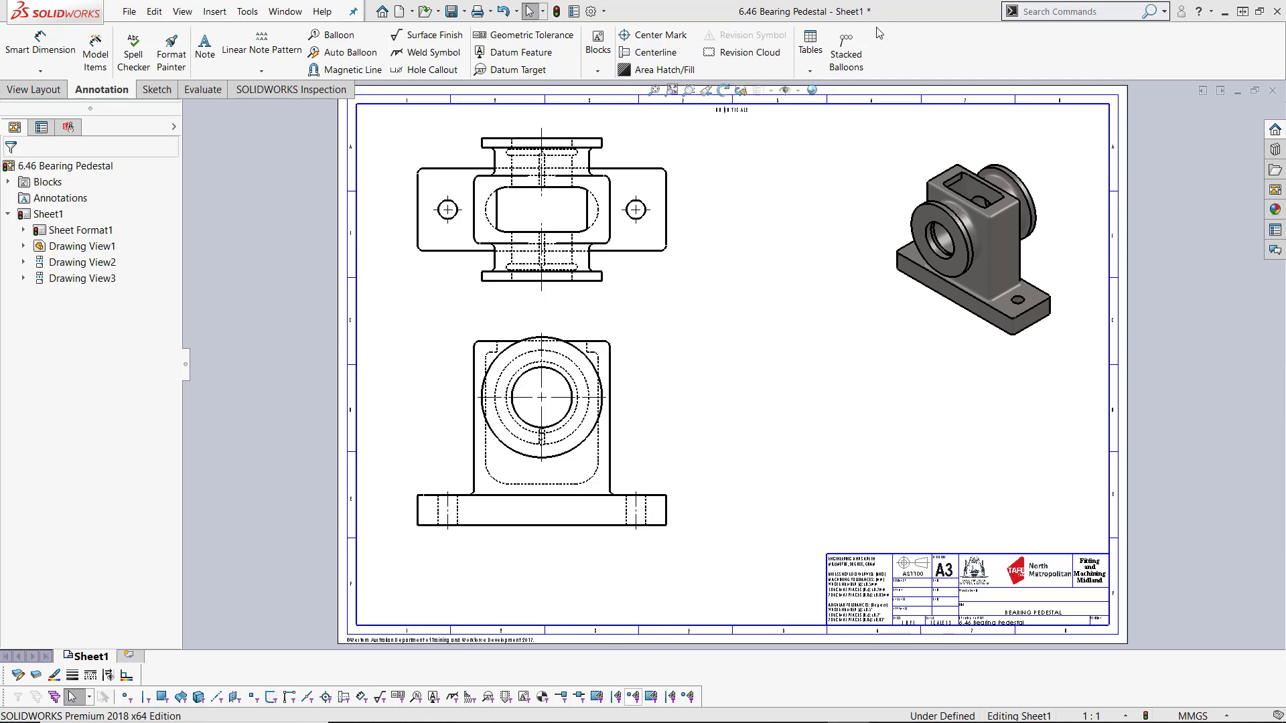
# Step: Save the drawing together with its referenced part as 6.46 Bearing Pedestal.SLDDRW
pyautogui.click(452, 11)
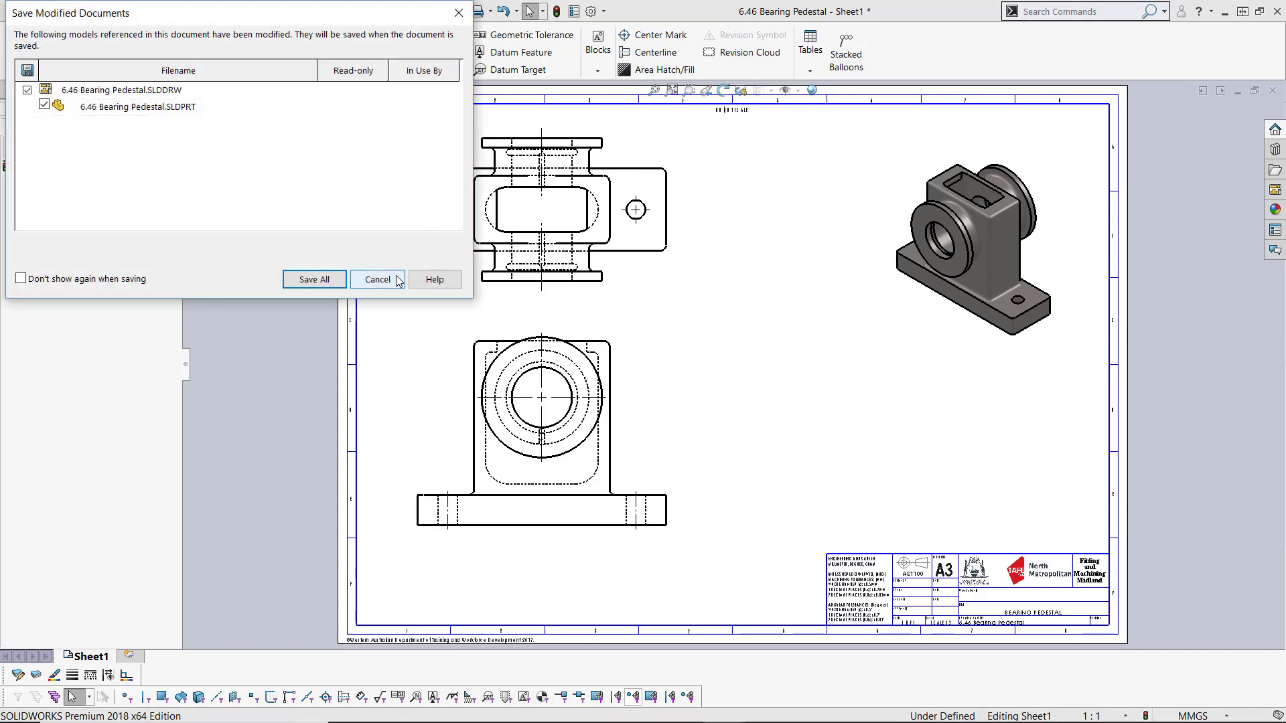
pyautogui.click(314, 280)
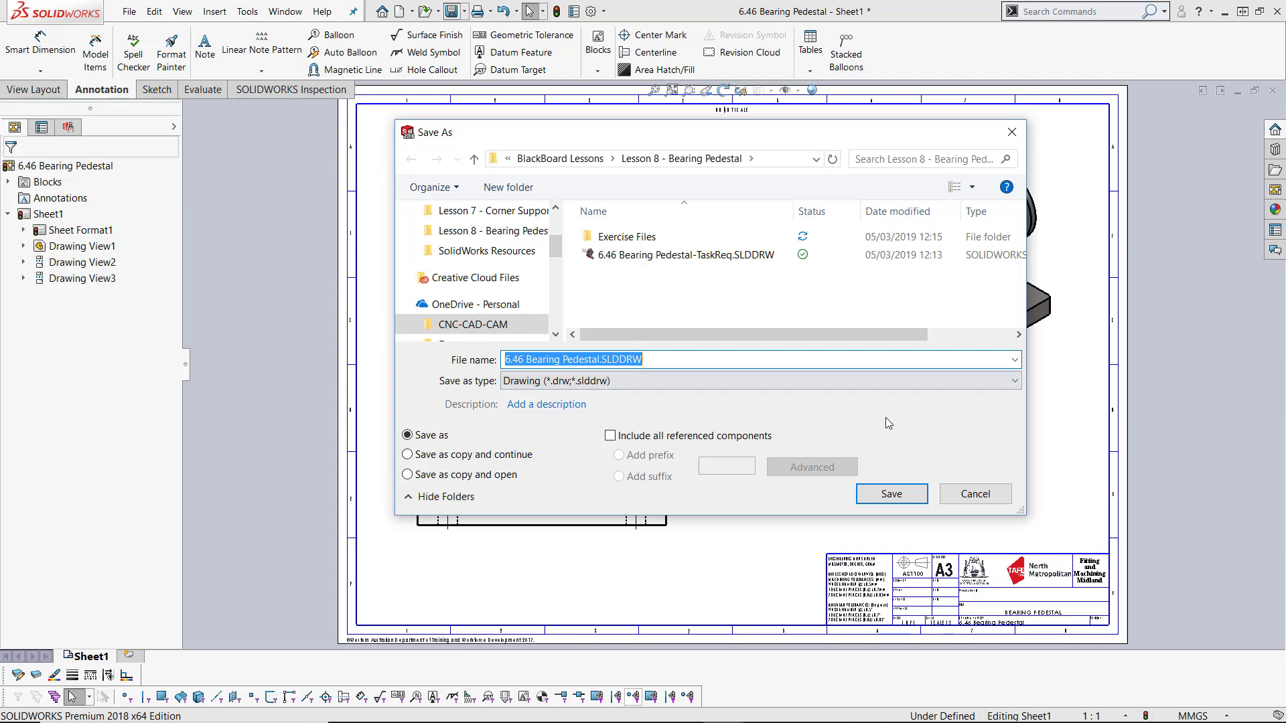
pyautogui.click(889, 492)
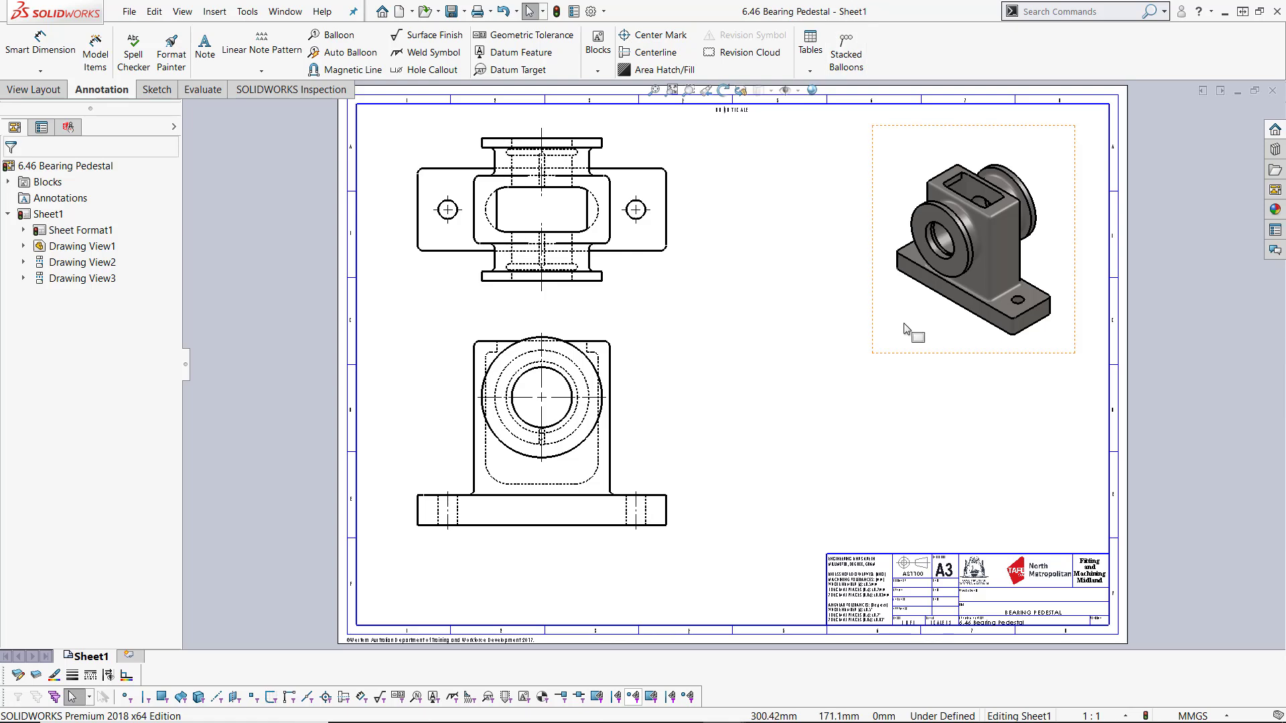
# Step: Select the isometric view to inspect its properties, then deselect it
pyautogui.click(940, 357)
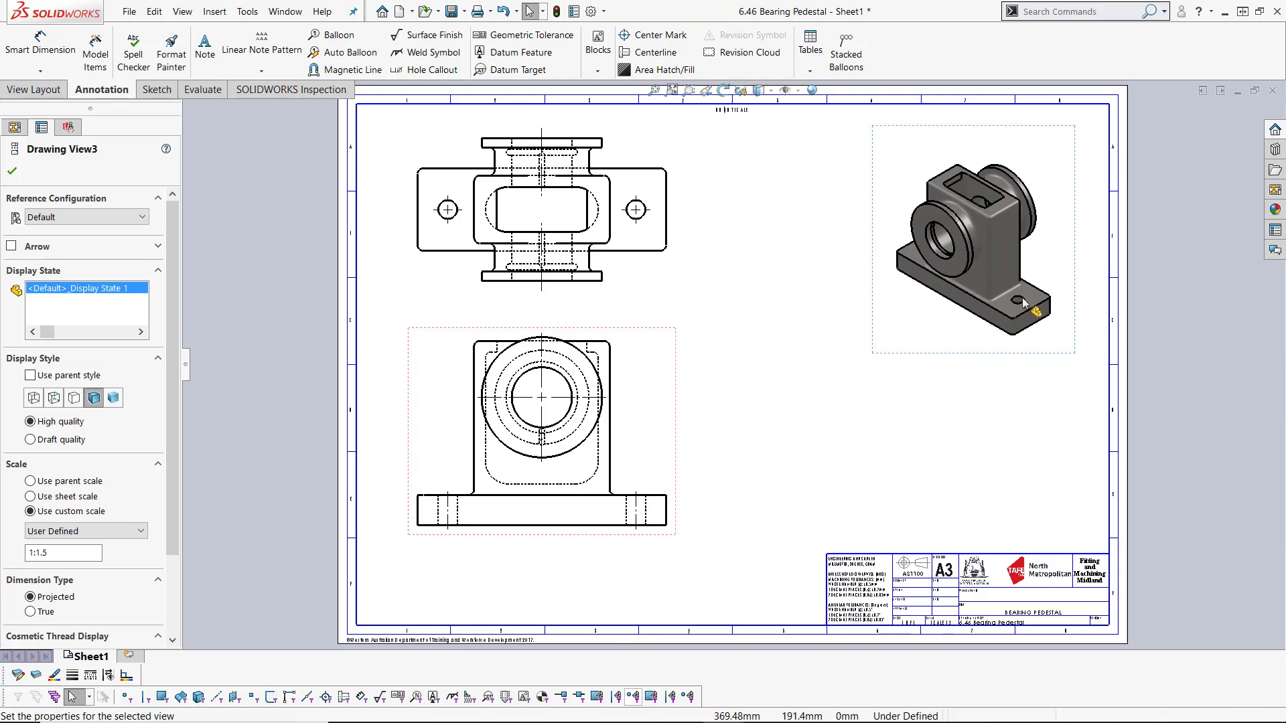
pyautogui.click(920, 437)
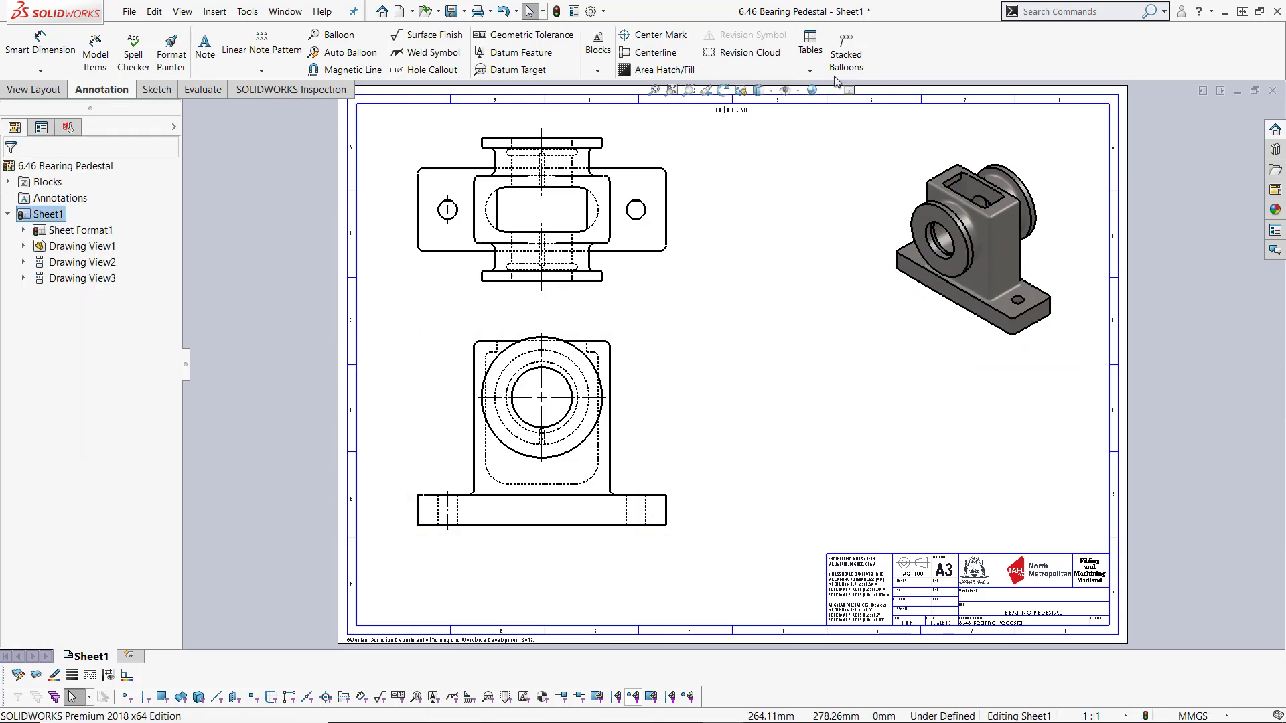